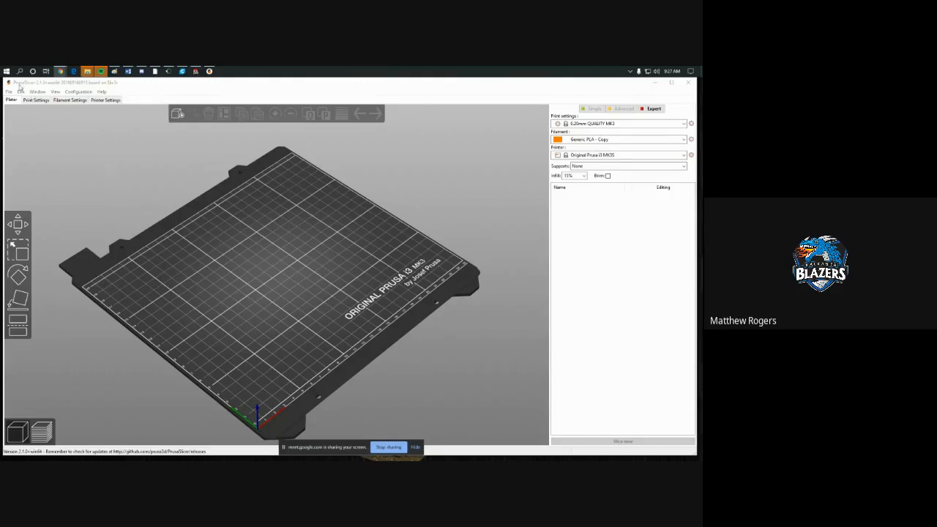
- Close PrusaSlicer and launch it again by searching the computer for "prusa"
click(688, 83)
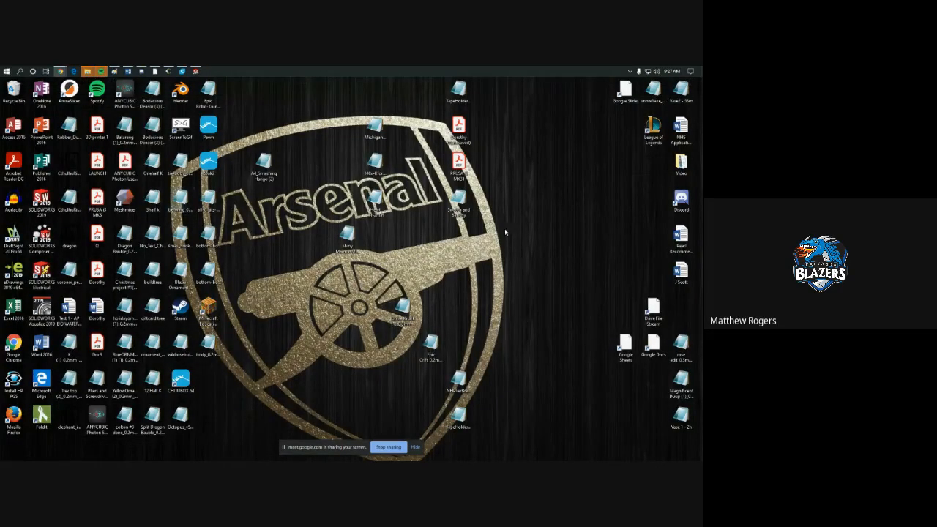
double_click(75, 98)
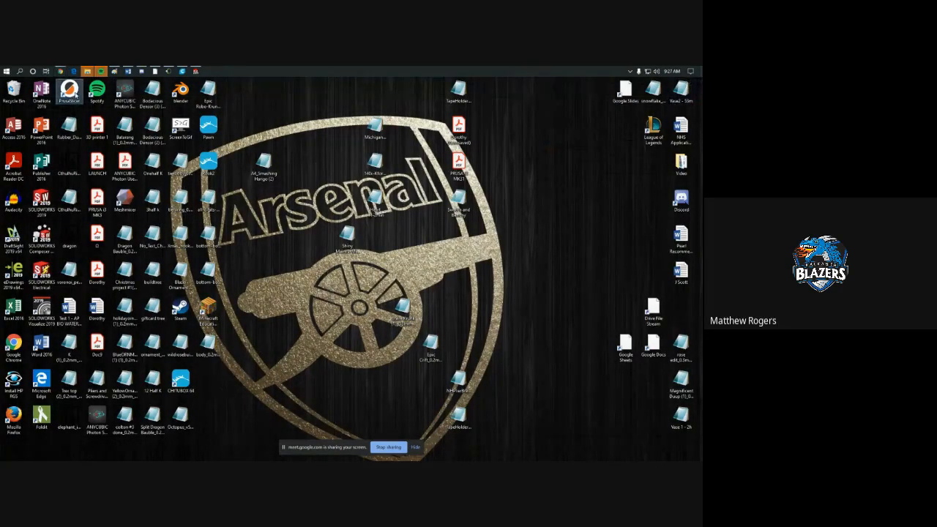
right_click(22, 73)
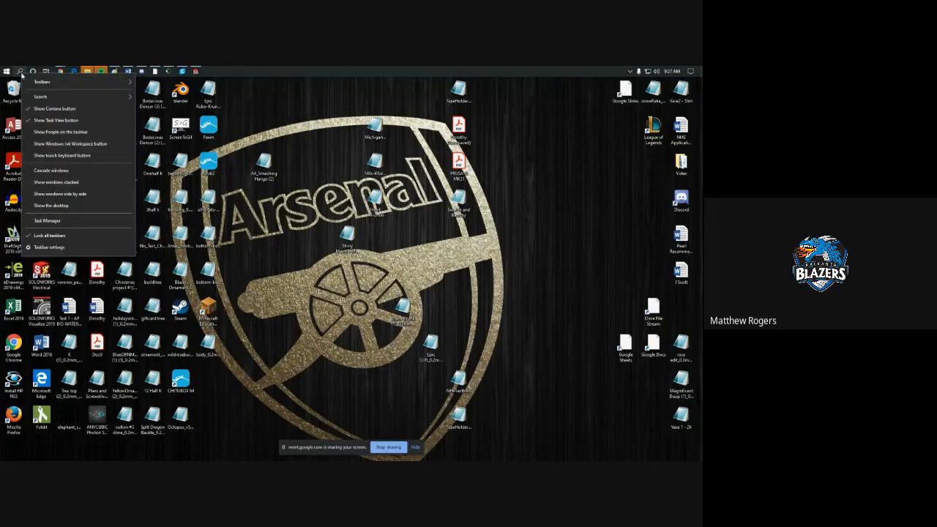
click(20, 71)
text(prusa)
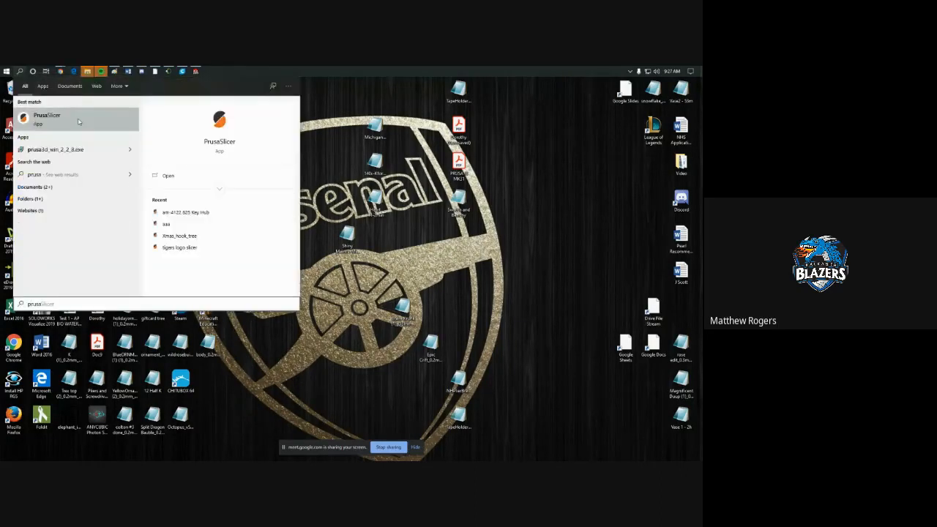
click(79, 120)
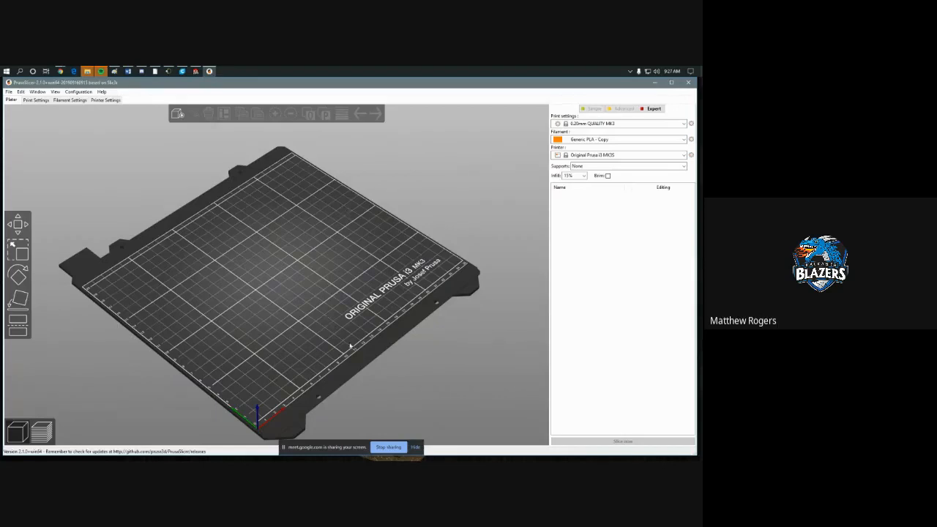
- Import the model file liverpool-lion-repaired.stl from the Downloads folder onto the empty print bed
drag(345, 208, 341, 359)
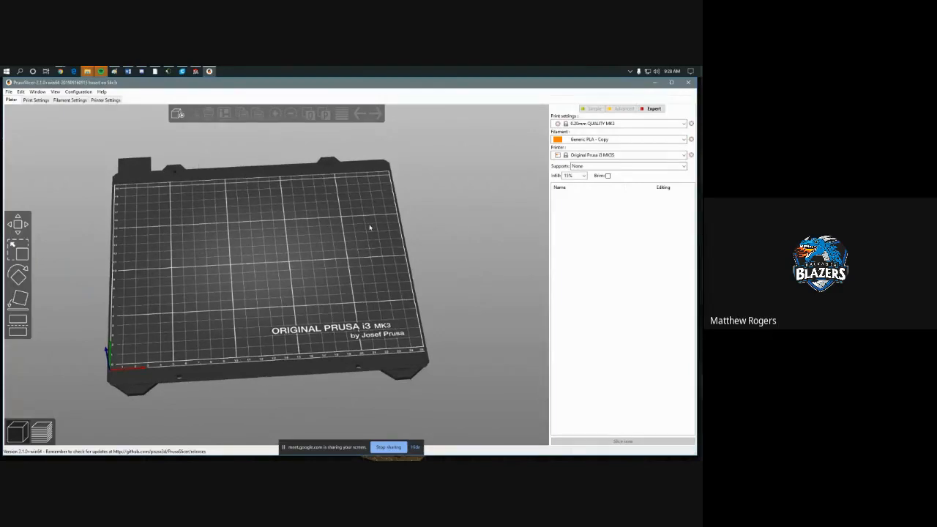
right_drag(439, 215, 456, 238)
right_drag(463, 275, 462, 265)
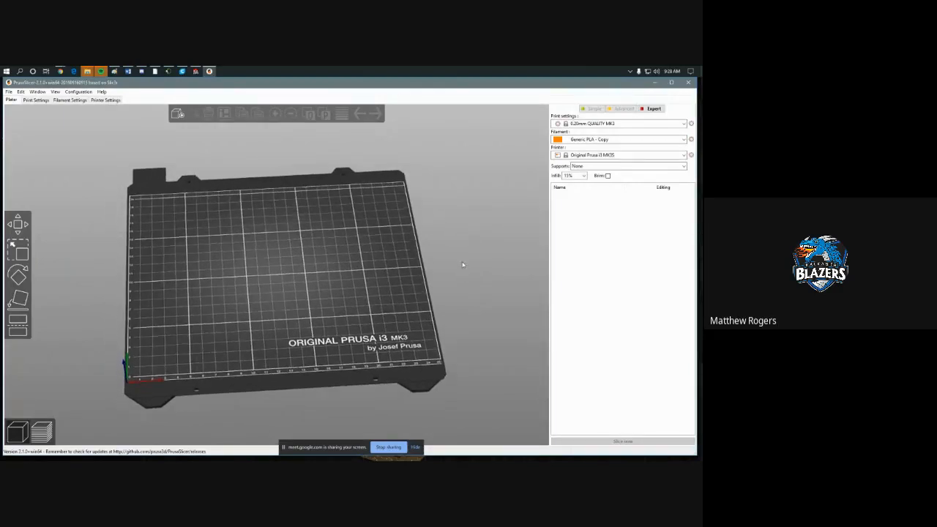
drag(463, 265, 376, 232)
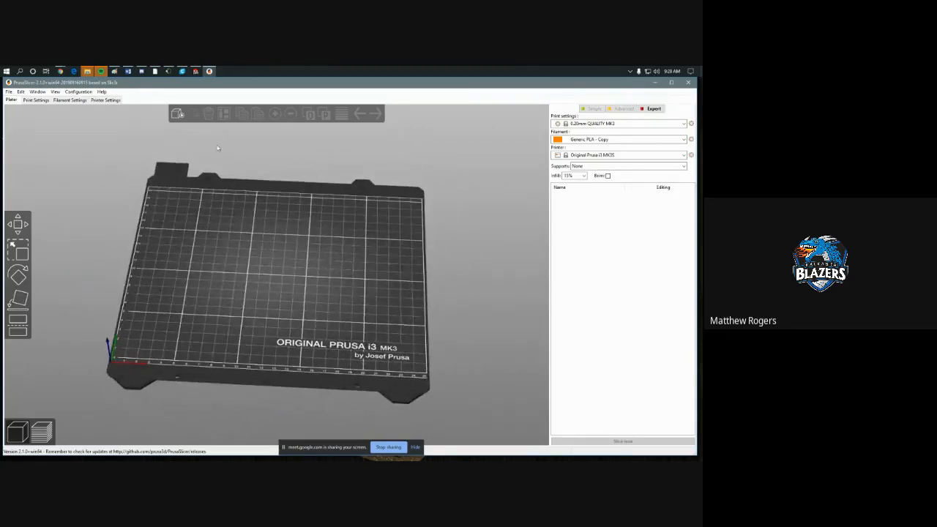
click(177, 114)
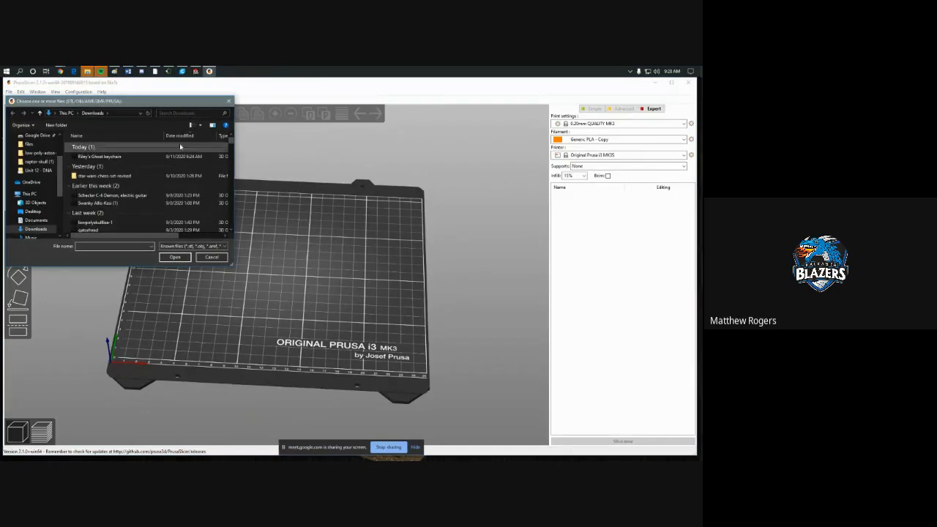
scroll(168, 209, down, 1)
scroll(169, 209, down, 1)
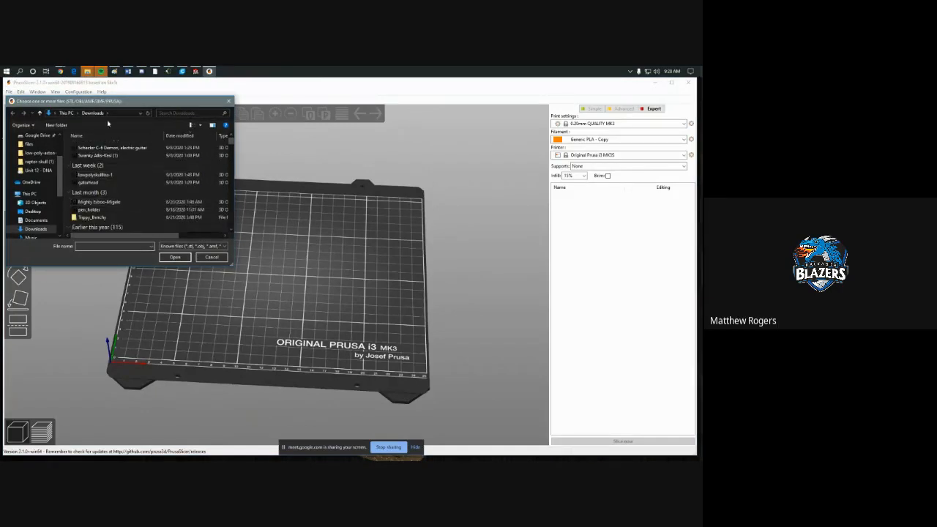
text(liver)
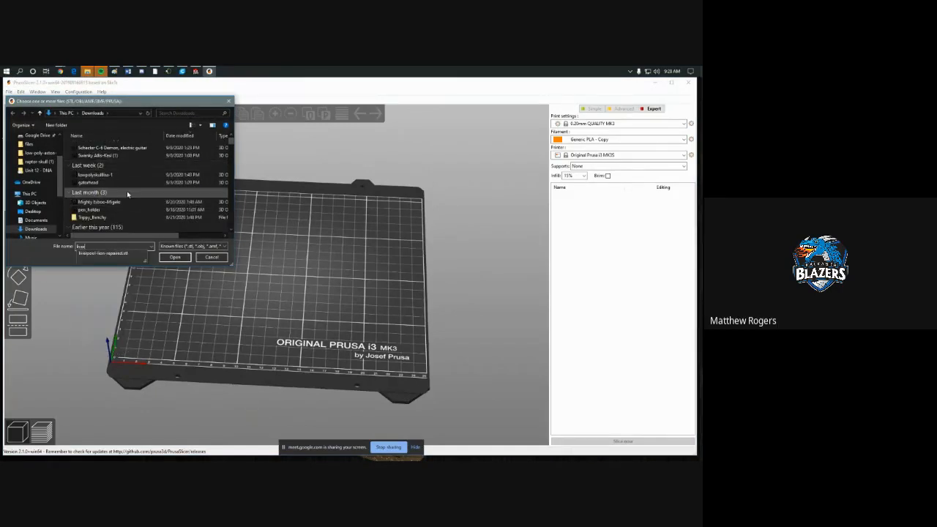
click(102, 252)
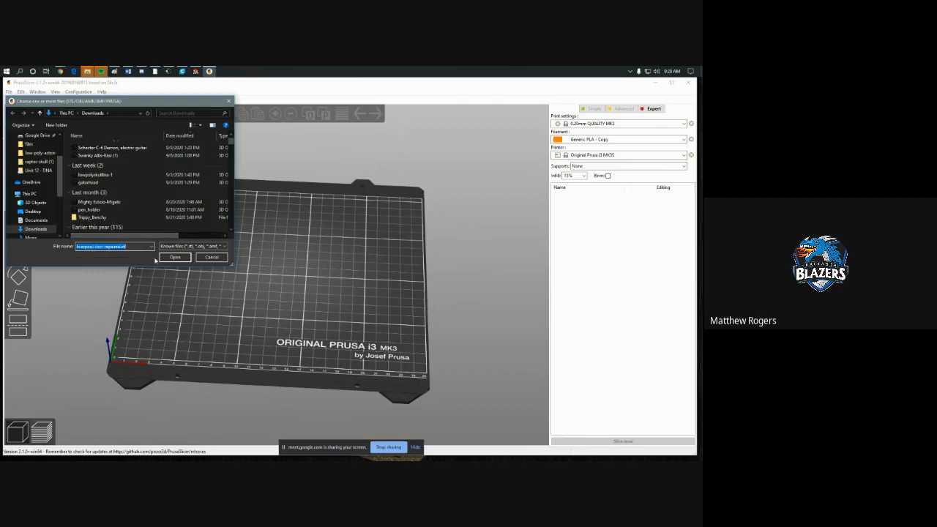
click(174, 258)
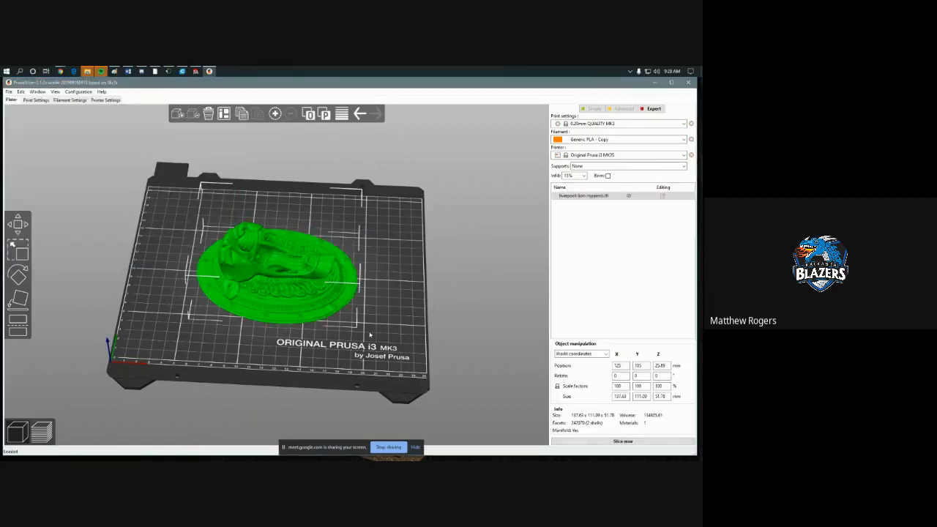
- Examine the lion model on the bed from several angles and check its X, Y and Z size values
click(371, 340)
right_drag(386, 314, 366, 337)
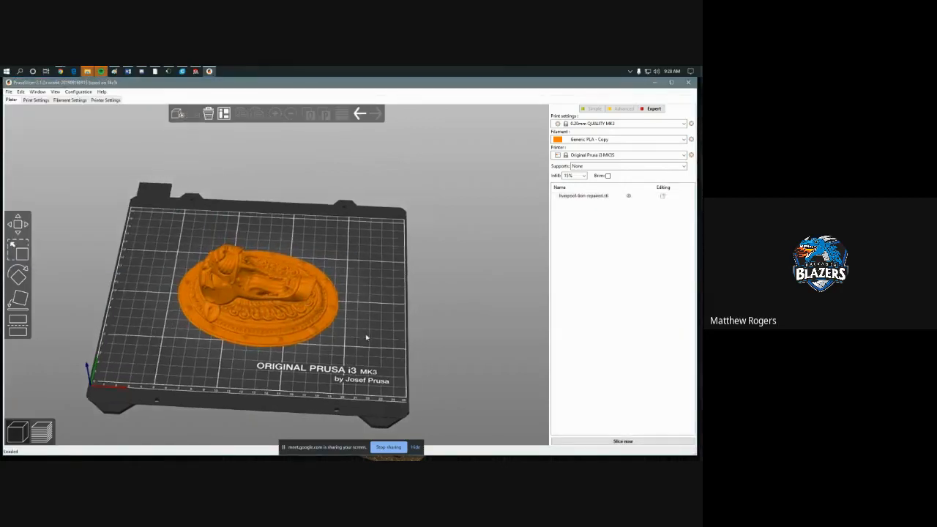
drag(373, 329, 395, 386)
drag(383, 354, 385, 334)
click(301, 310)
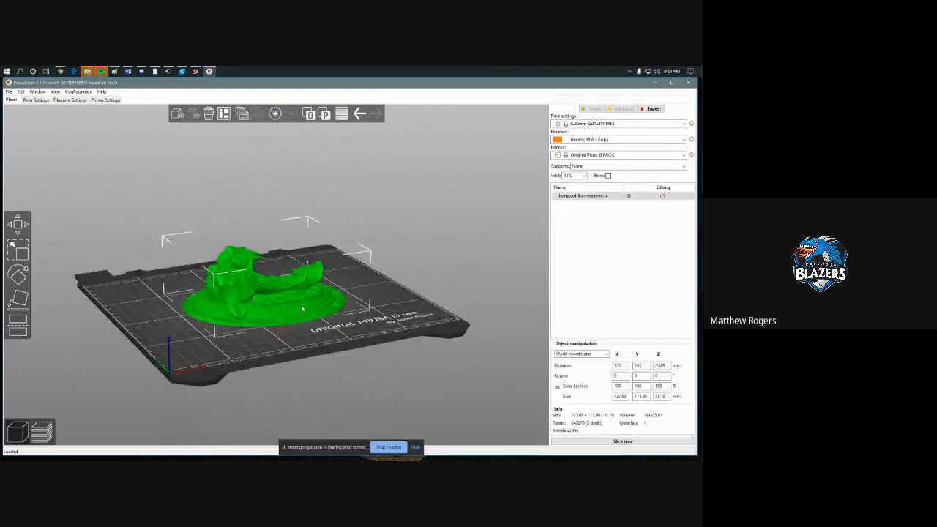
middle_drag(390, 321, 376, 319)
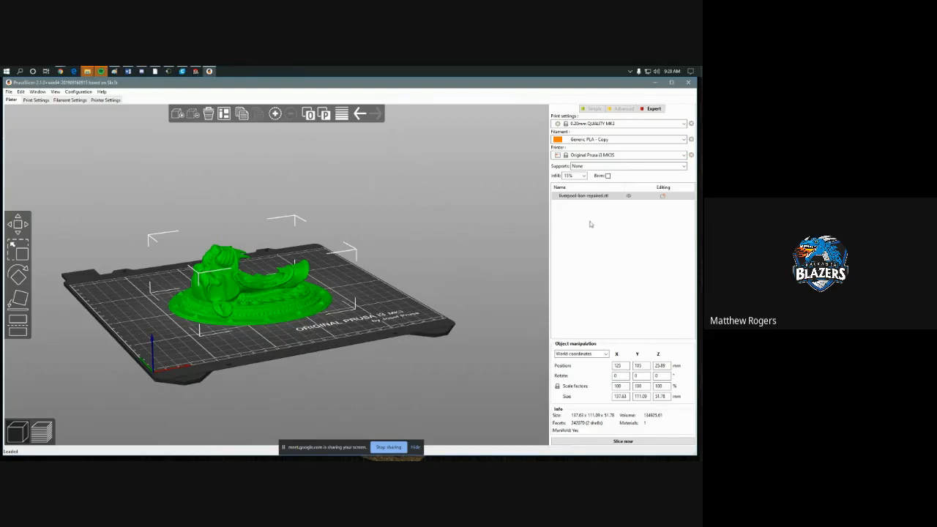
click(622, 366)
double_click(619, 396)
click(628, 396)
click(659, 396)
click(627, 397)
drag(436, 368, 327, 331)
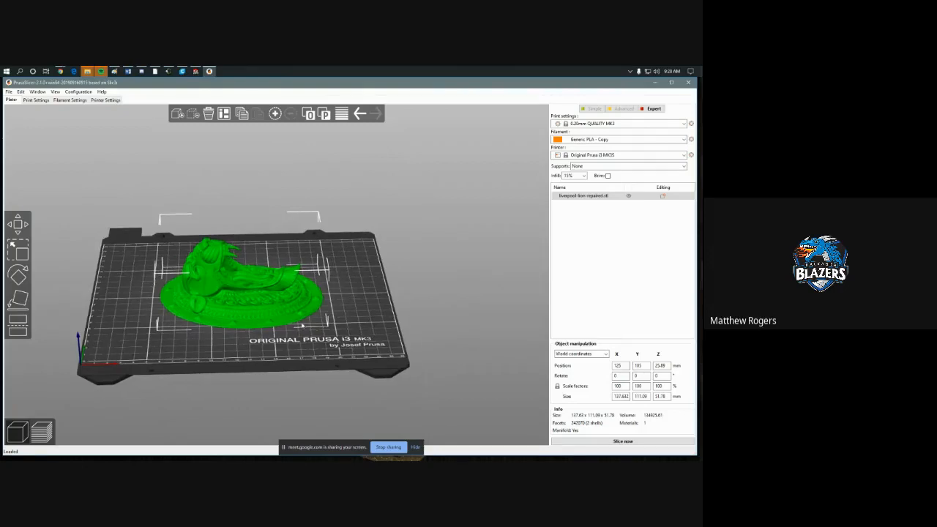
click(649, 396)
click(662, 396)
drag(249, 373, 248, 353)
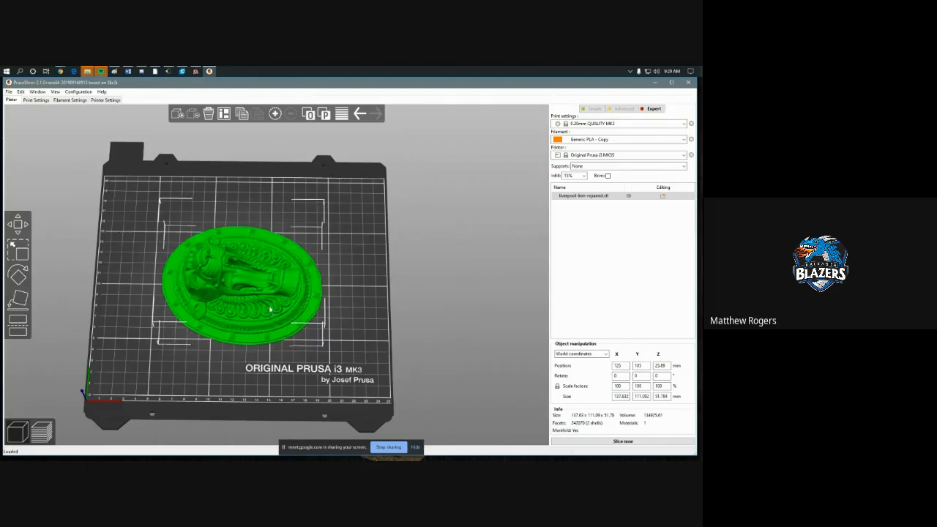
- Move the lion model off the print bed and back onto it at about X 123, Y 110 mm
drag(268, 310, 527, 276)
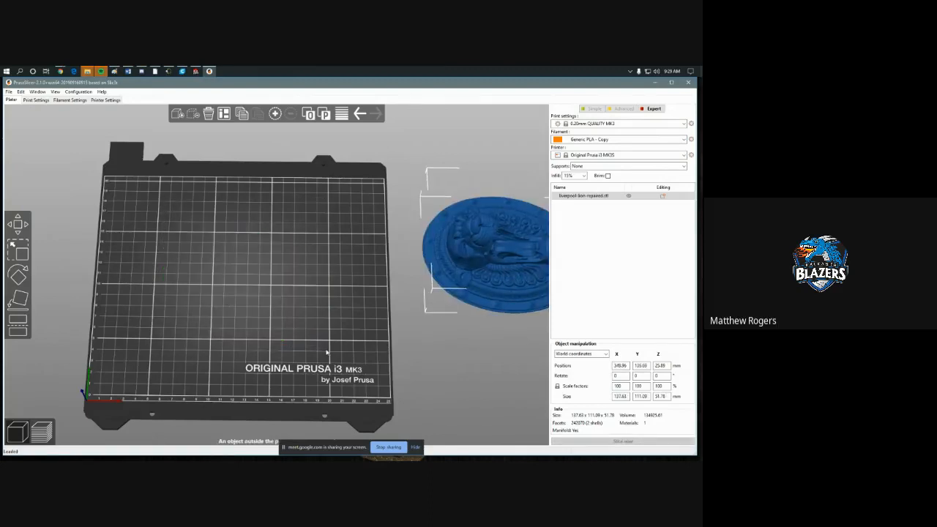
drag(454, 272, 194, 293)
right_drag(374, 360, 371, 344)
drag(405, 342, 404, 310)
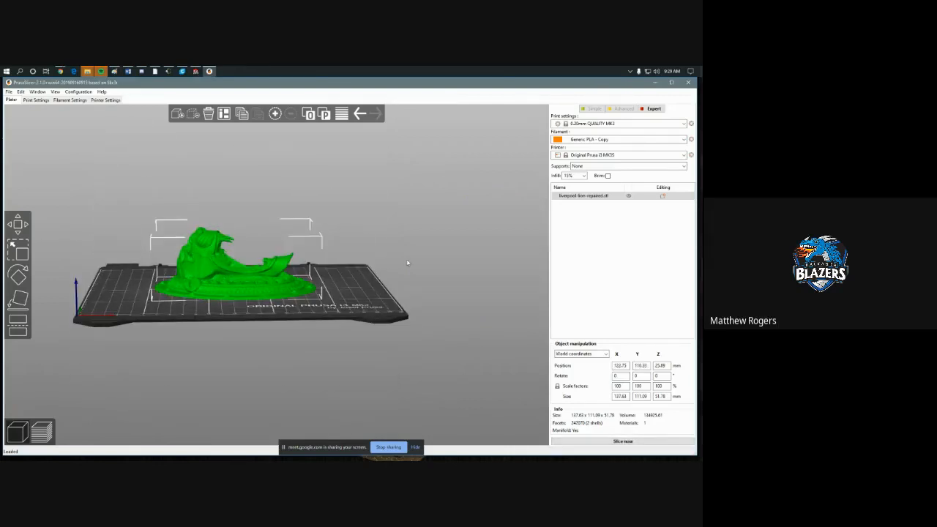
drag(408, 263, 407, 315)
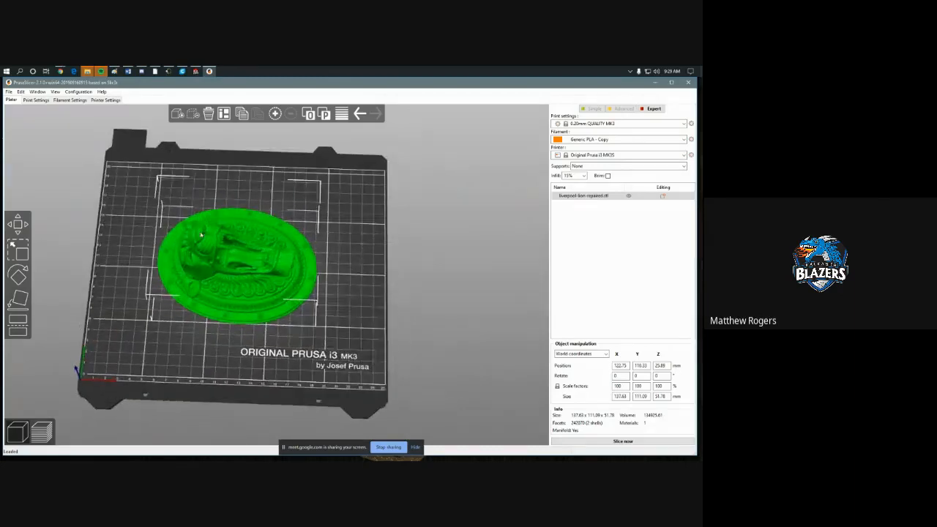
- Shift the lion model along X with the Move tool and reposition it freehand at about X 134, Y 110 mm
click(19, 225)
mouse_move(325, 259)
mouse_down()
mouse_move(338, 260)
mouse_move(330, 259)
mouse_up()
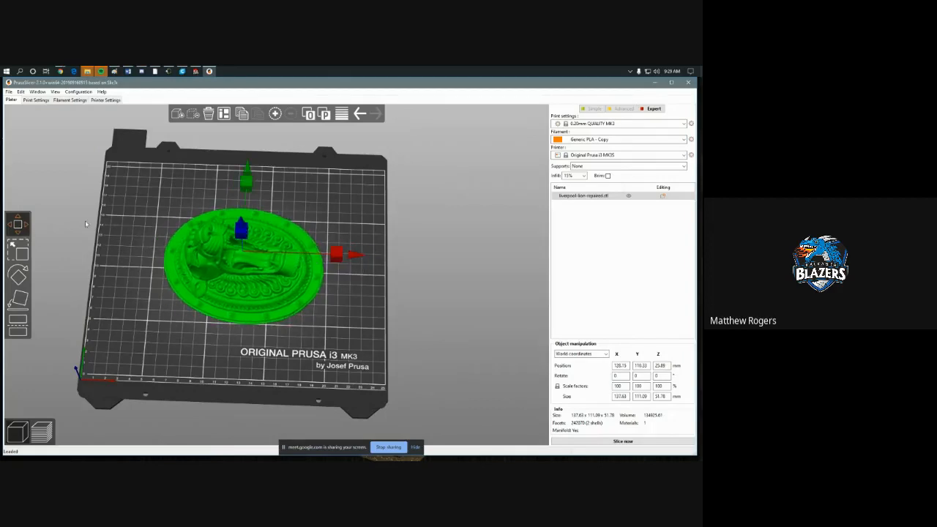
drag(86, 224, 88, 224)
click(18, 228)
drag(208, 272, 285, 266)
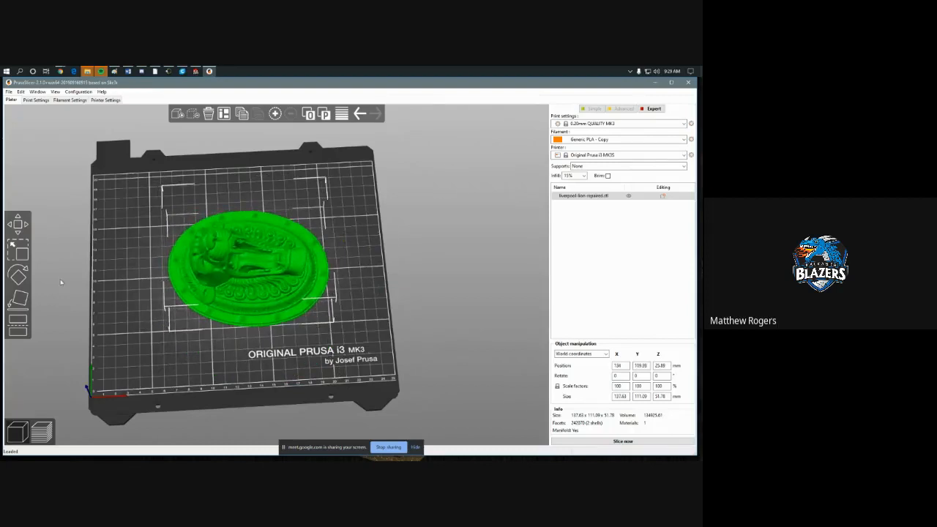
- Enlarge the lion model uniformly with the Scale tool to about 160% and shrink it to about 106.5%
click(17, 251)
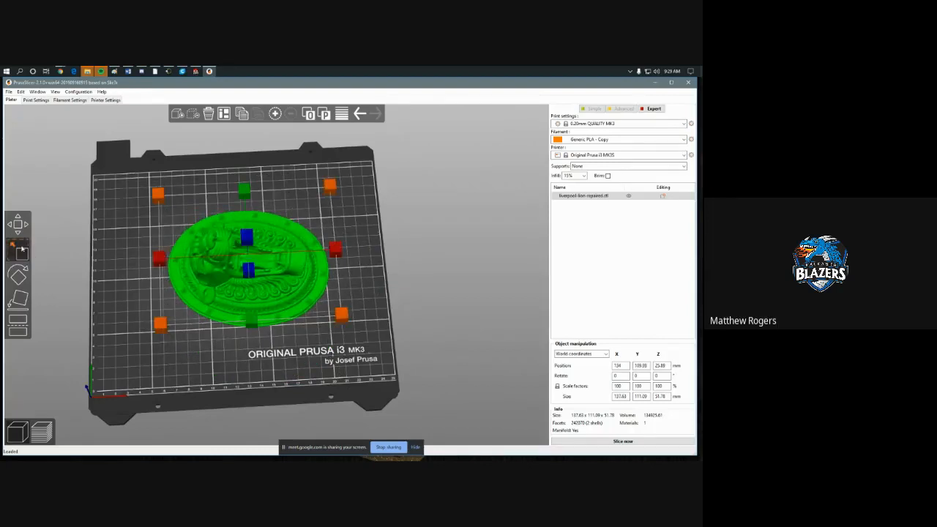
drag(159, 327, 110, 377)
drag(273, 322, 278, 323)
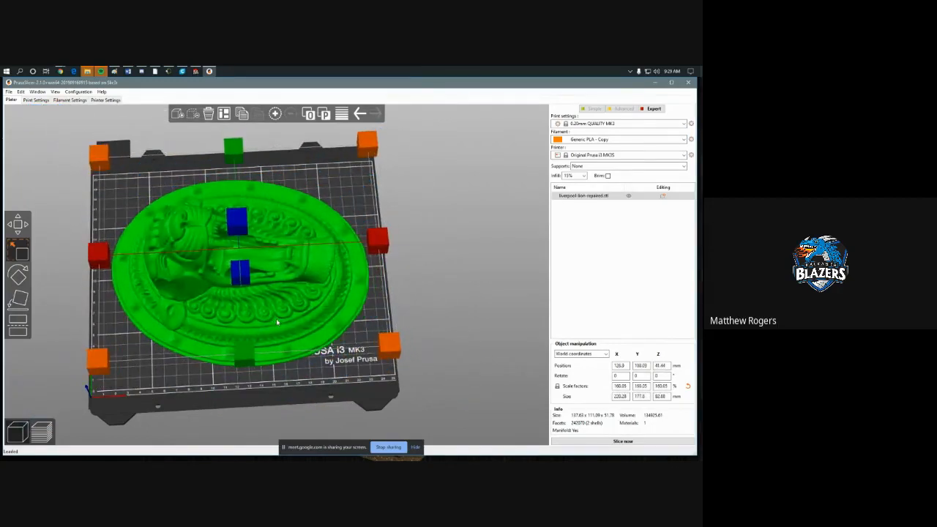
drag(97, 359, 179, 360)
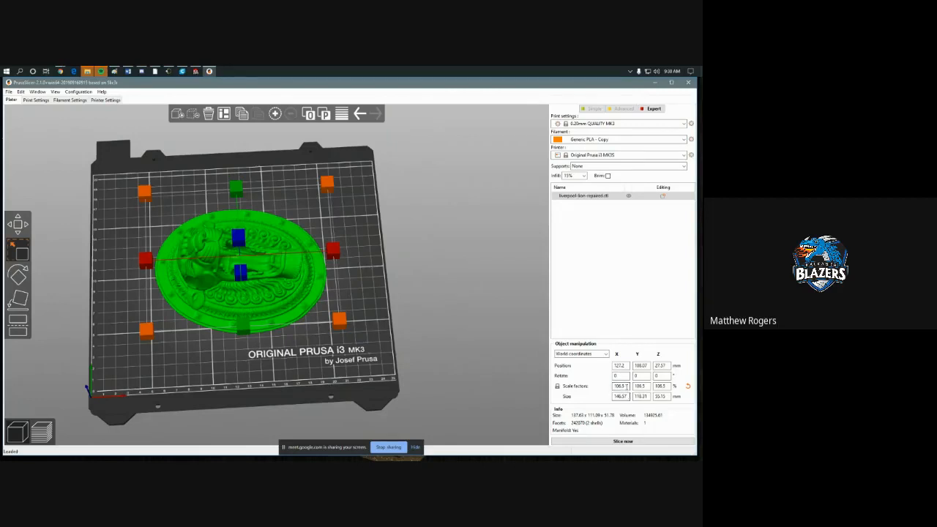
- Try uniform scale factors of 100%, 200% and 30% on the lion model
click(619, 386)
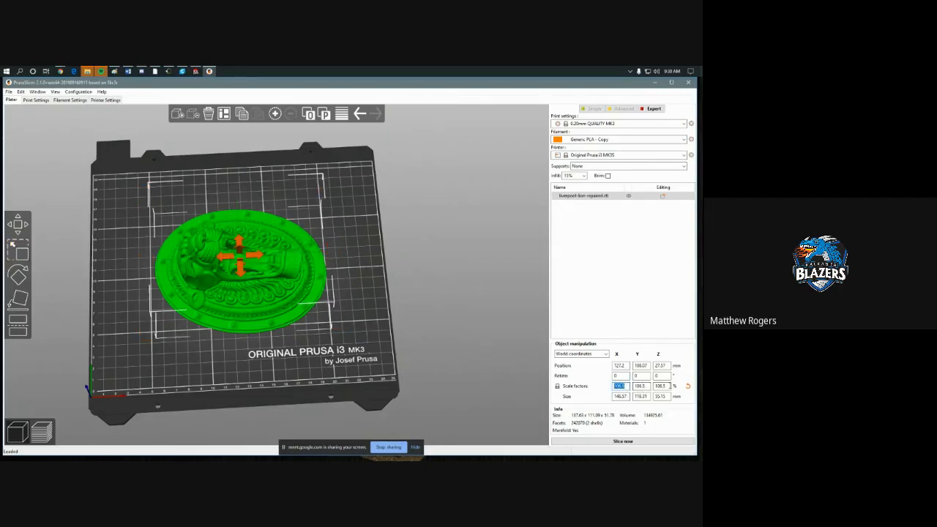
key(Return)
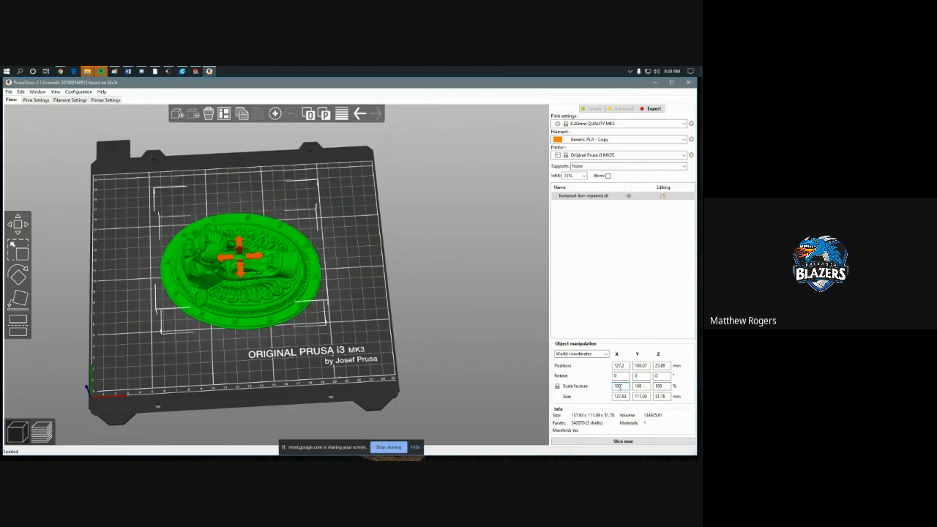
text(200)
key(Return)
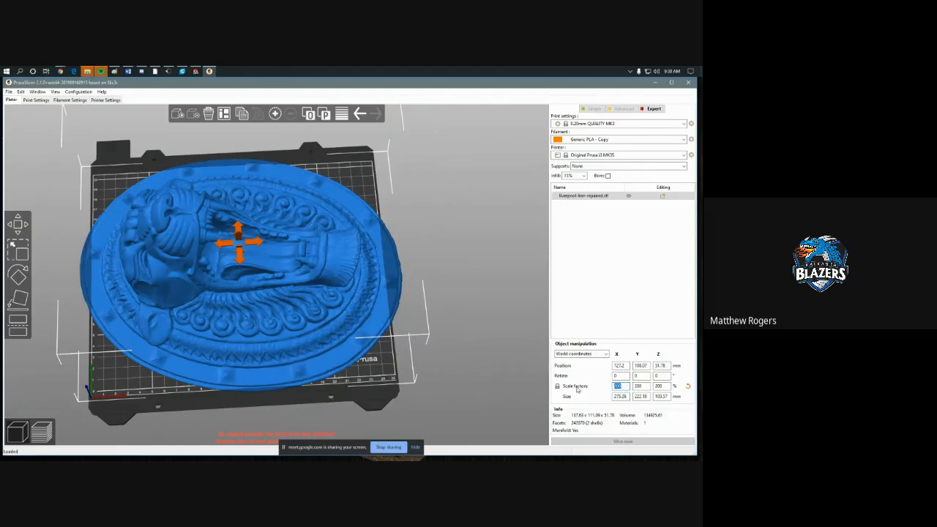
text(30)
key(Return)
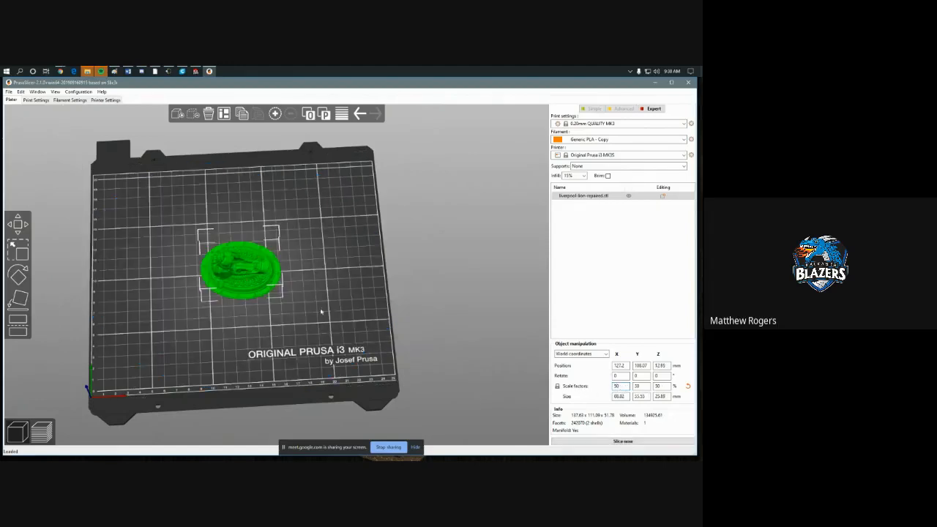
- Try scale factors of 5% and 5000% on the lion model, and restore it to 100%
click(626, 386)
text(5)
key(Return)
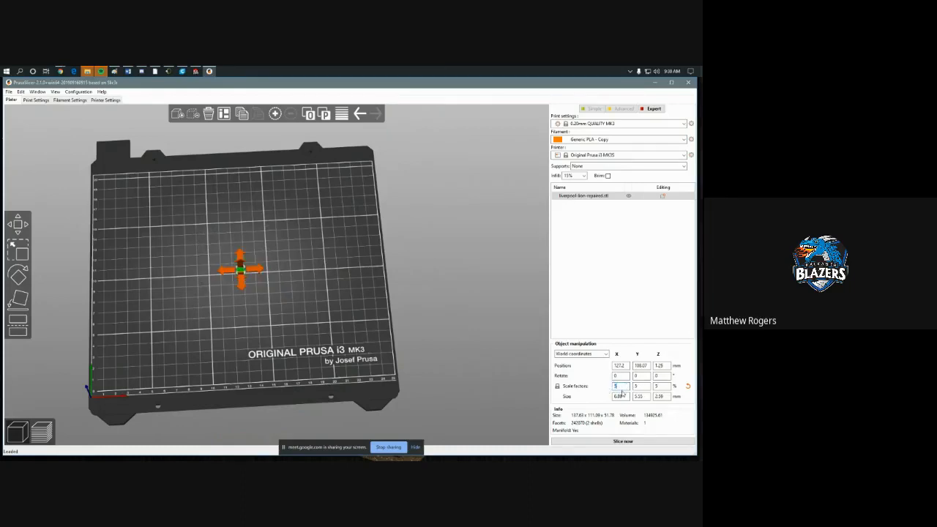
text(5000)
key(Return)
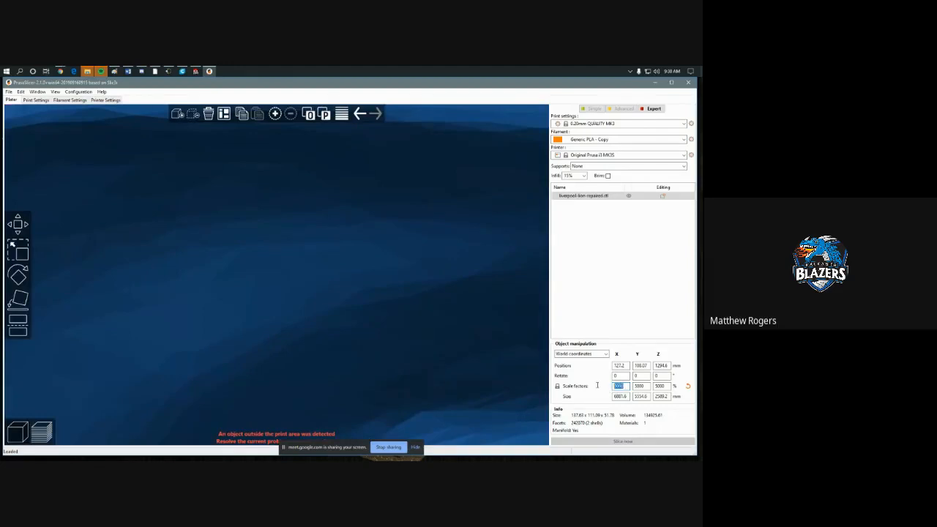
text(100)
key(Return)
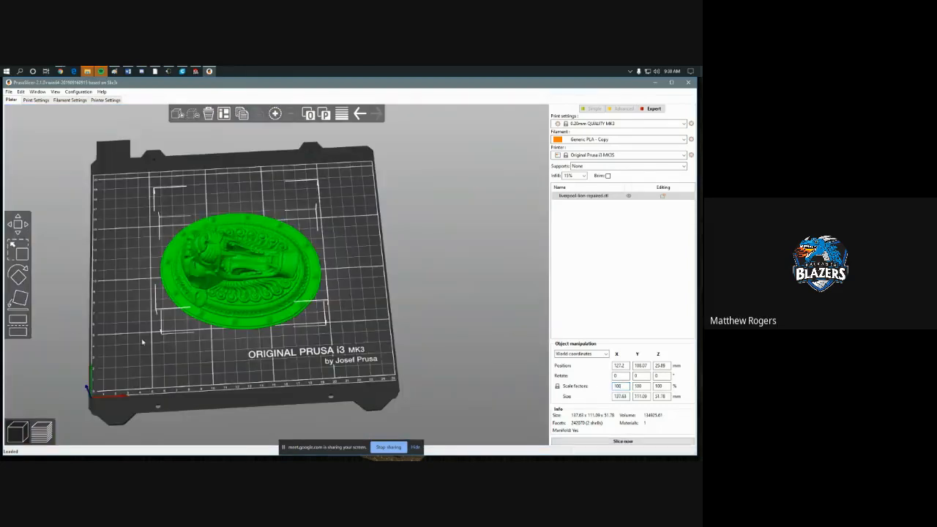
click(621, 386)
- Rotate the lion model a quarter turn about the Y axis with the Rotate tool so it stands on its edge
click(19, 277)
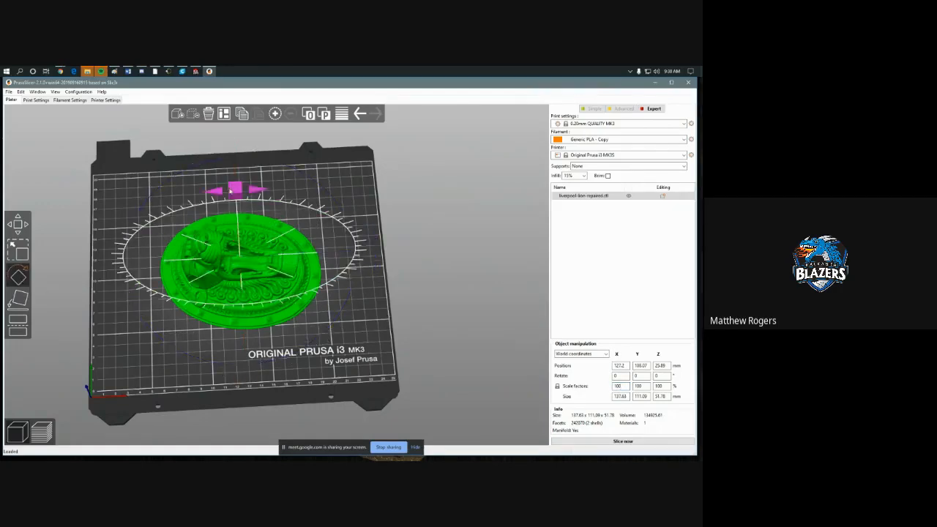
drag(412, 339, 402, 275)
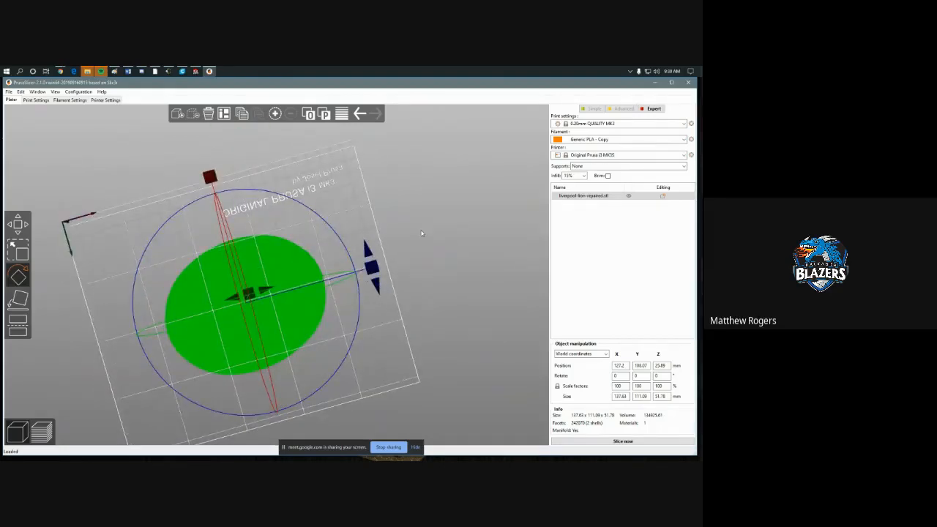
drag(422, 233, 429, 293)
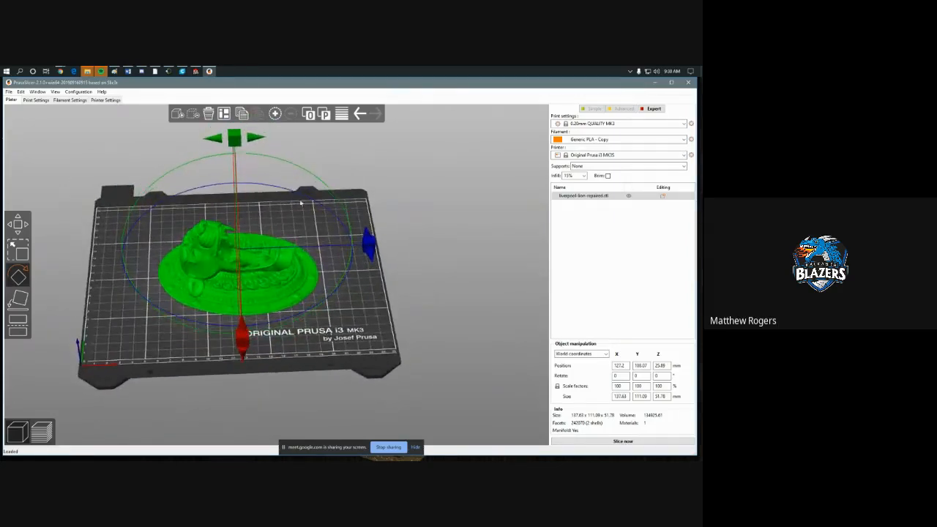
drag(234, 137, 311, 277)
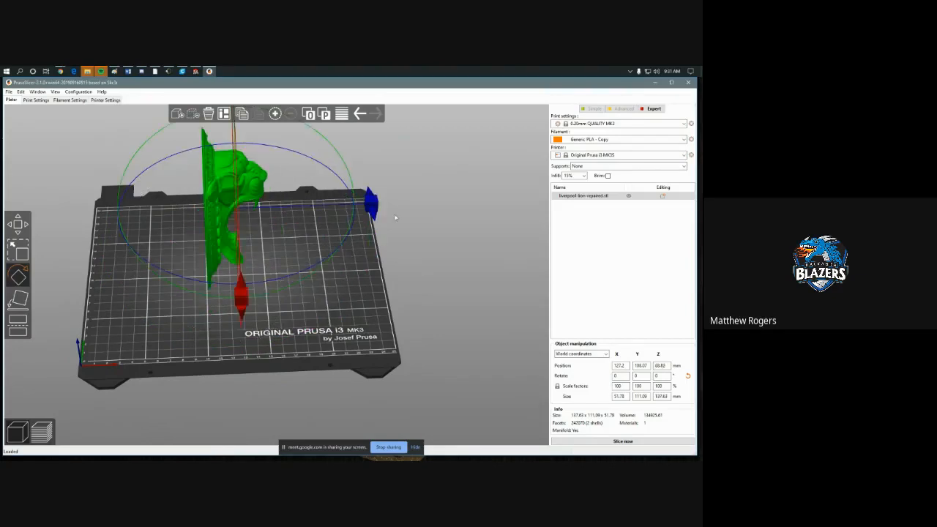
- Lay the lion model face down on the print bed with Place on Face, using a facet on the carved front
click(20, 307)
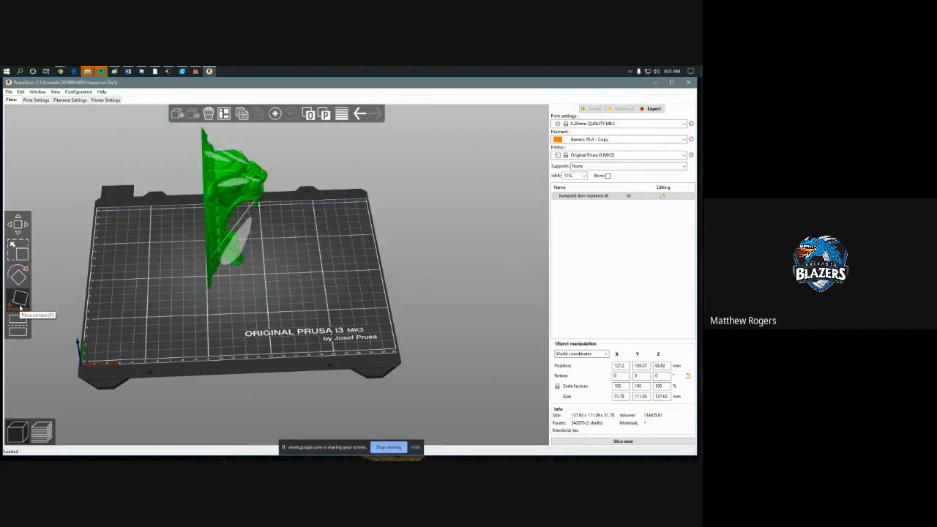
middle_drag(322, 301, 300, 295)
drag(301, 294, 258, 292)
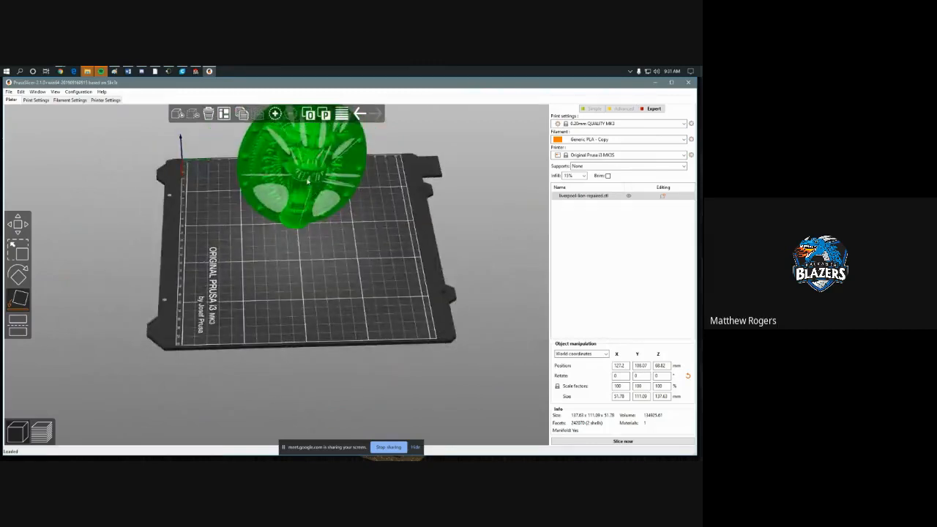
click(308, 180)
click(360, 270)
drag(360, 275, 421, 267)
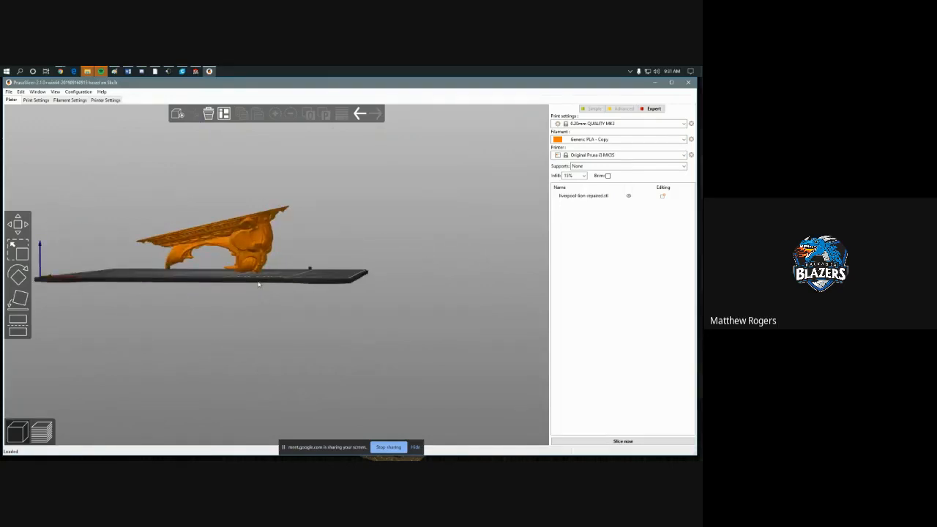
drag(257, 281, 327, 219)
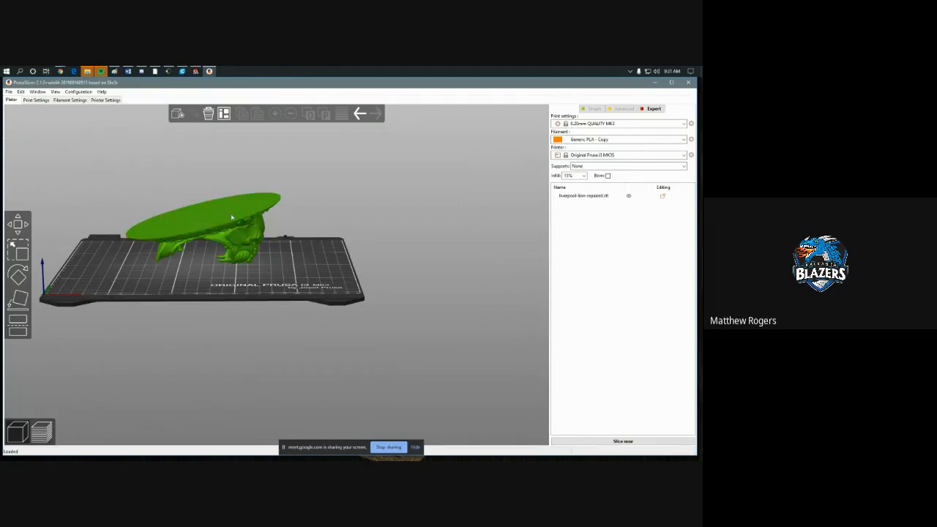
right_drag(253, 268, 256, 262)
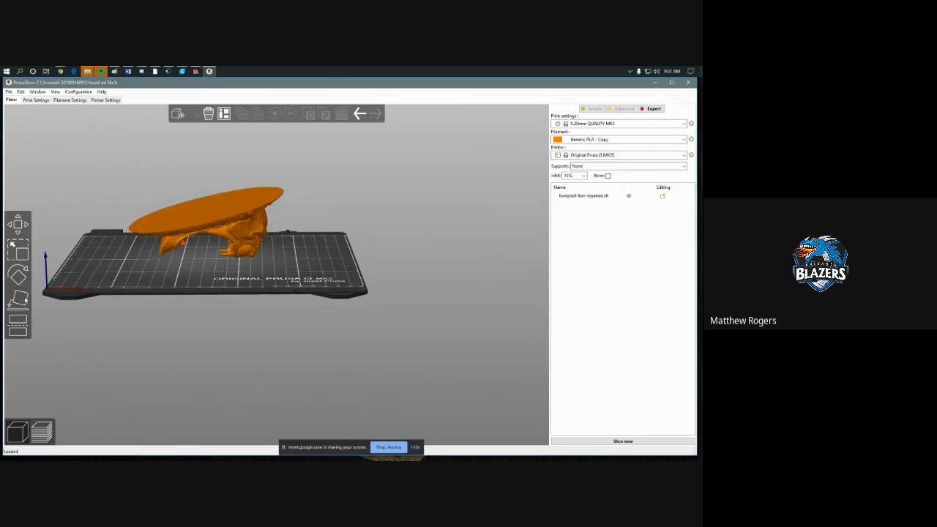
- Lay the lion model on its flat back with Place on Face, try two other facets, and lay it on its back again
click(203, 215)
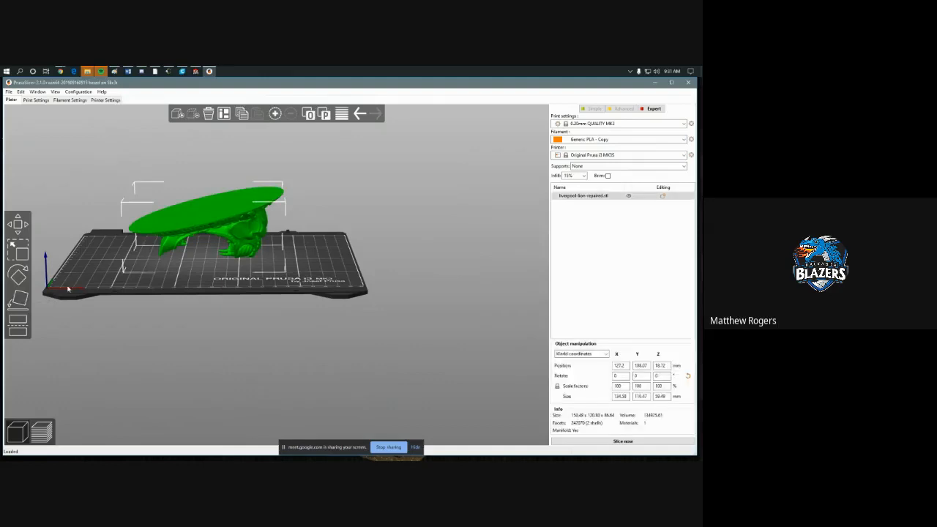
click(17, 300)
click(199, 211)
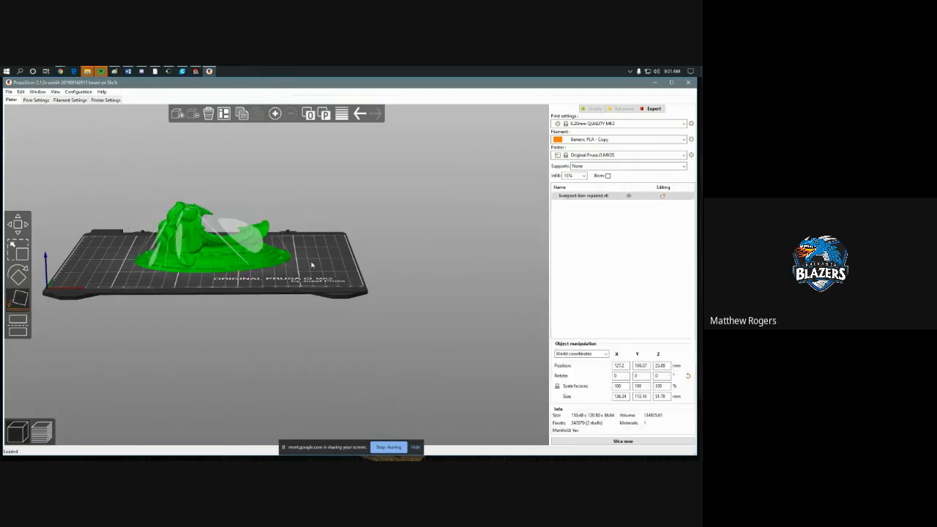
click(227, 245)
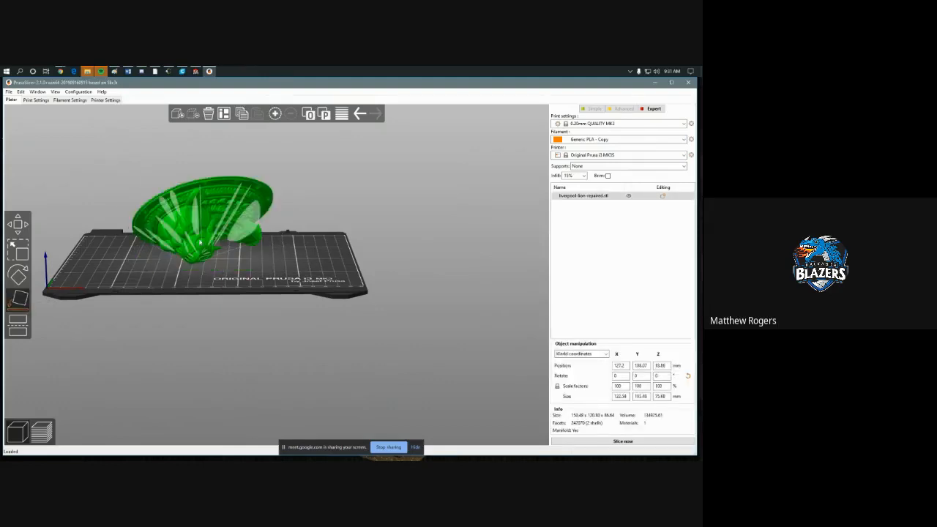
click(173, 233)
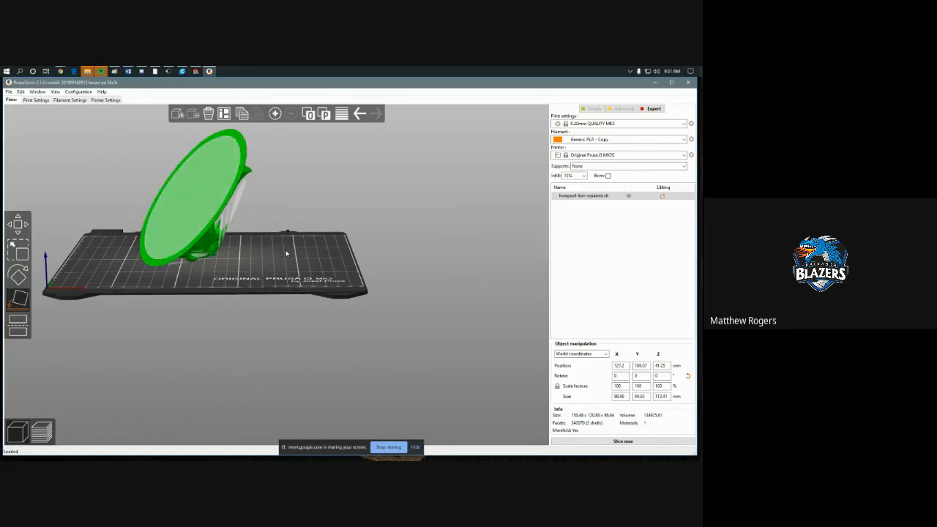
mouse_move(291, 253)
mouse_down()
mouse_move(333, 275)
mouse_move(261, 244)
mouse_move(278, 253)
mouse_move(283, 231)
mouse_move(278, 254)
mouse_up()
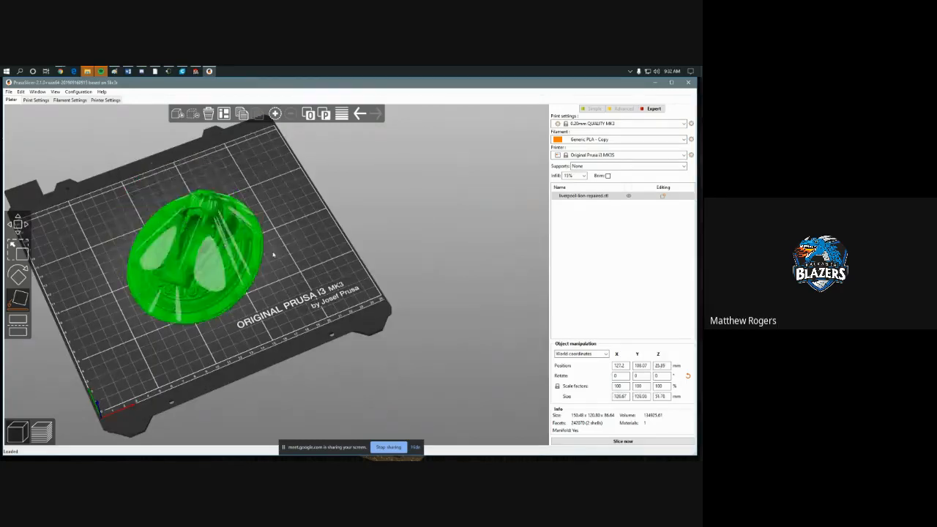
click(279, 254)
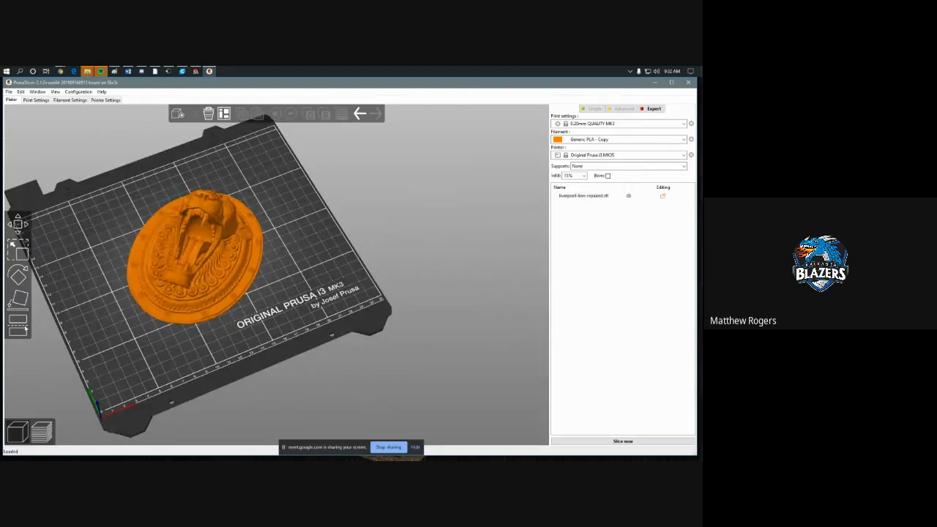
- Cut the lion model horizontally at a height of about 11.4 mm, keeping only the upper part
key(ctrl+a)
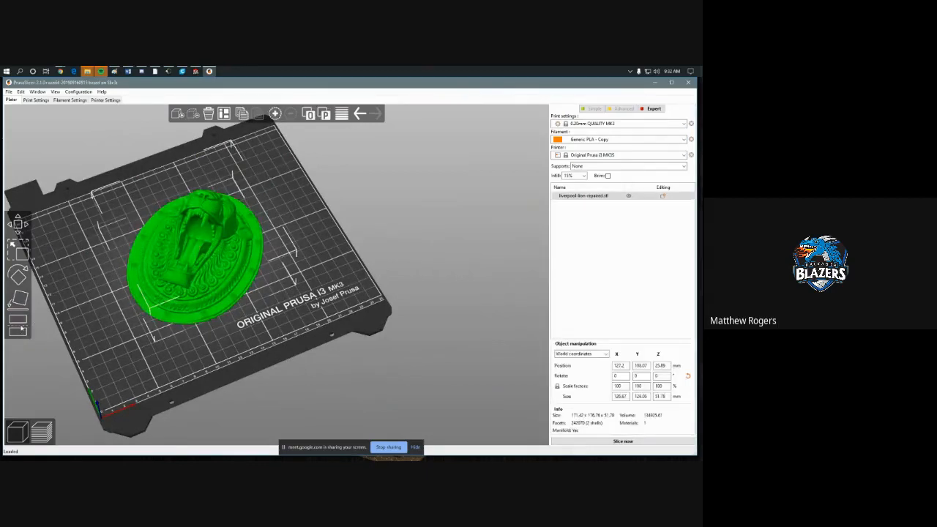
click(21, 330)
drag(219, 364, 197, 294)
drag(203, 231, 203, 249)
drag(227, 293, 224, 310)
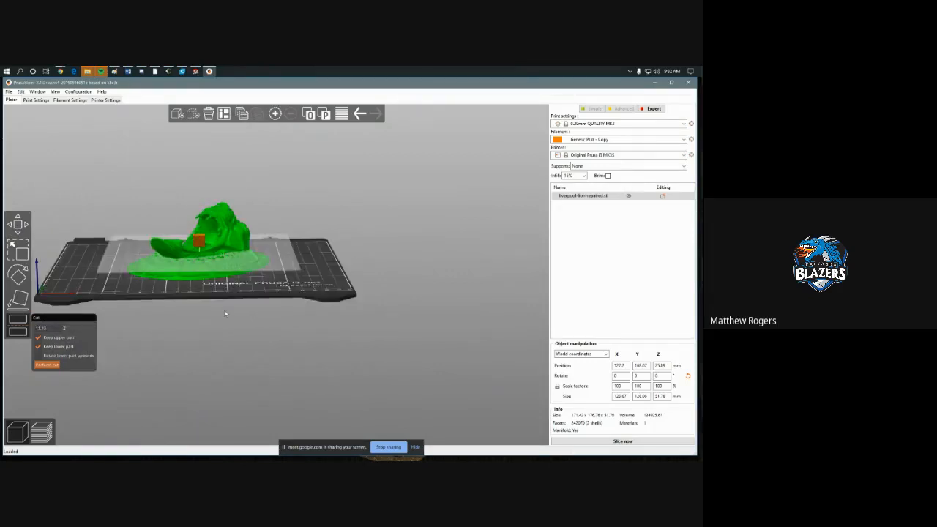
click(58, 347)
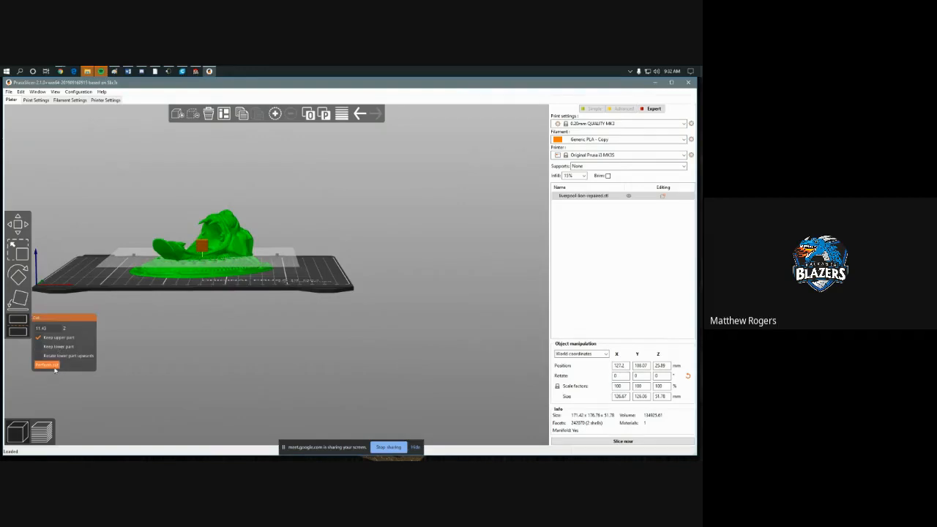
click(47, 365)
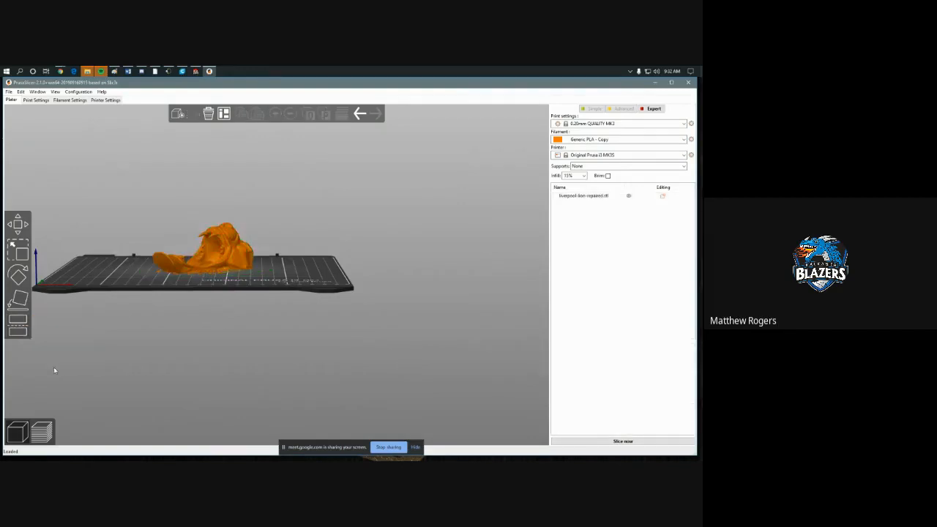
drag(269, 309, 262, 347)
- Delete the cut lion piece and import the original Liverpool lion STL file from Downloads again
click(234, 199)
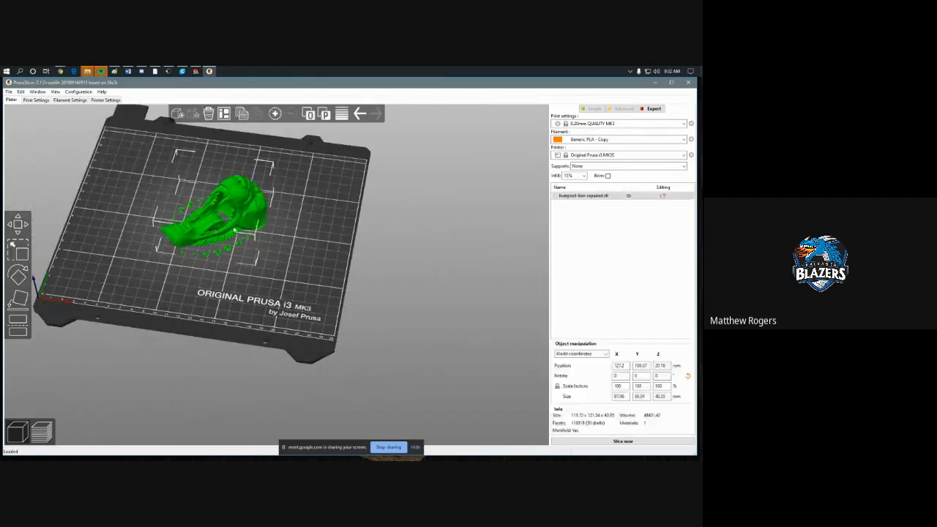
key(Delete)
click(178, 115)
text(liverpoo)
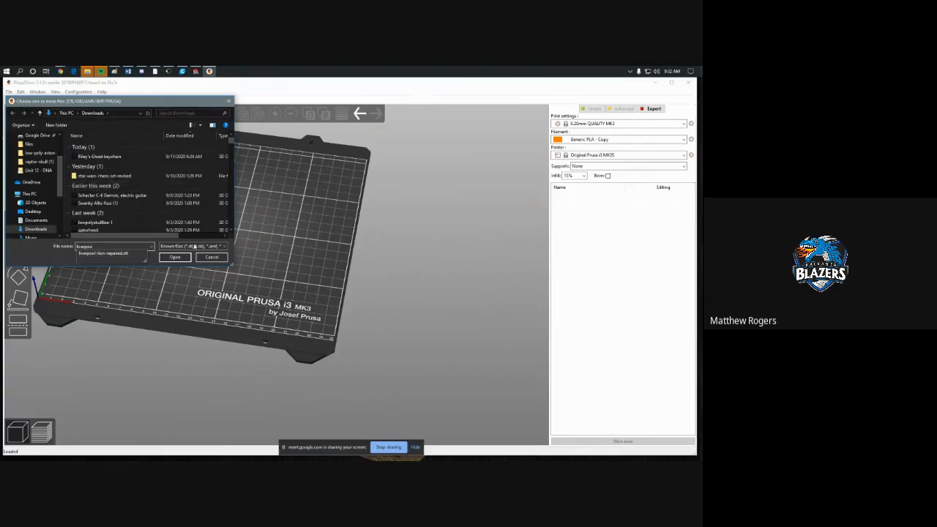
click(134, 253)
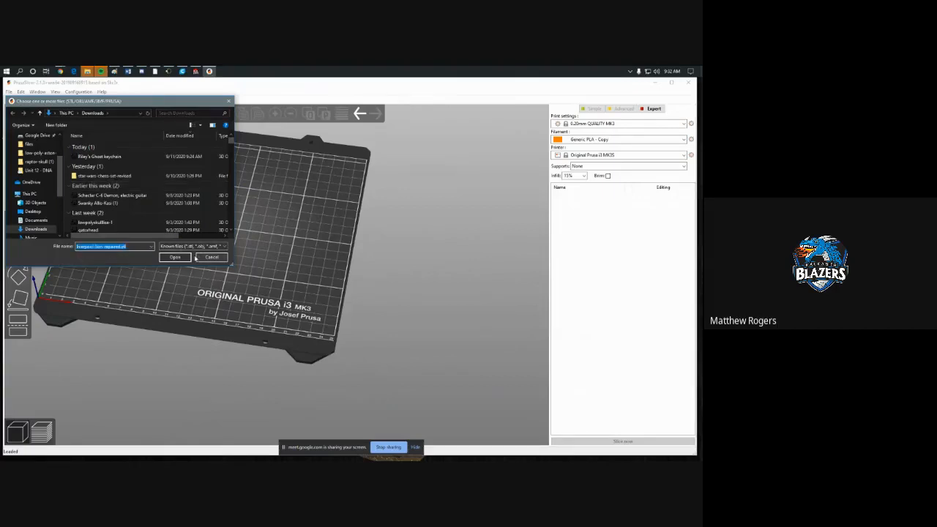
click(175, 257)
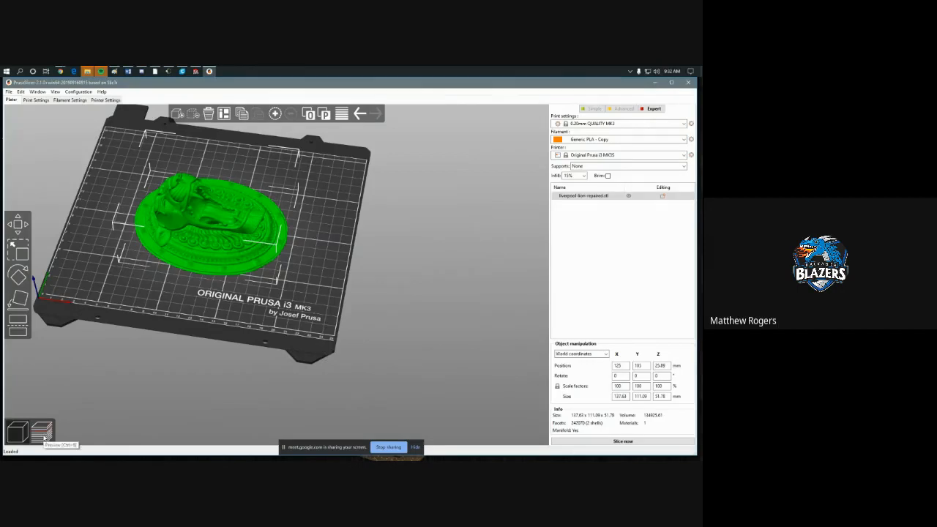
- Slice the lion model for the layer preview, inspect its toolpaths from the side, and return to the 3D editor view
click(41, 433)
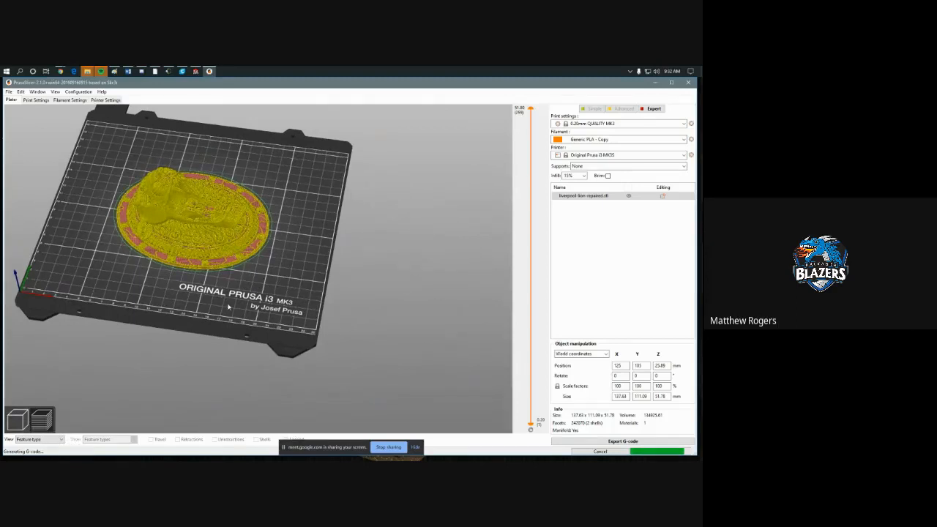
drag(235, 256, 309, 246)
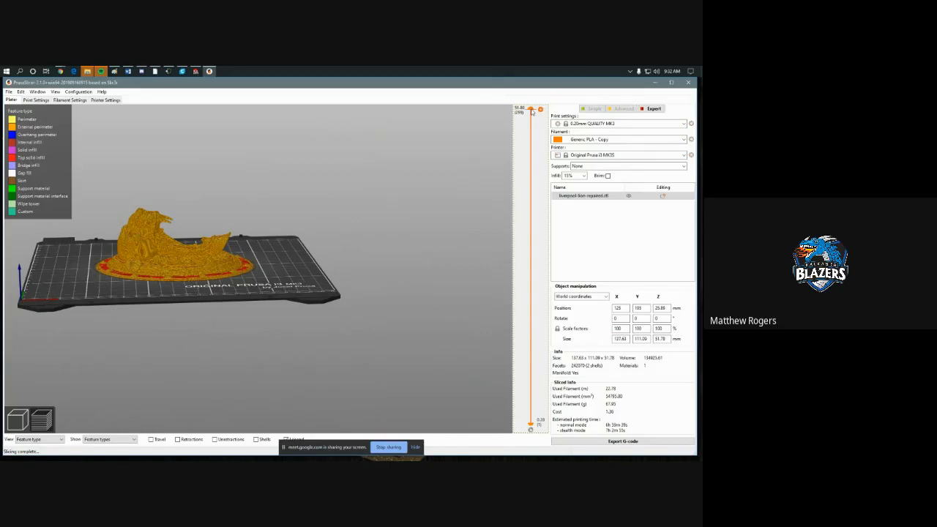
mouse_move(532, 110)
mouse_down()
mouse_move(530, 188)
mouse_move(531, 108)
mouse_up()
click(16, 422)
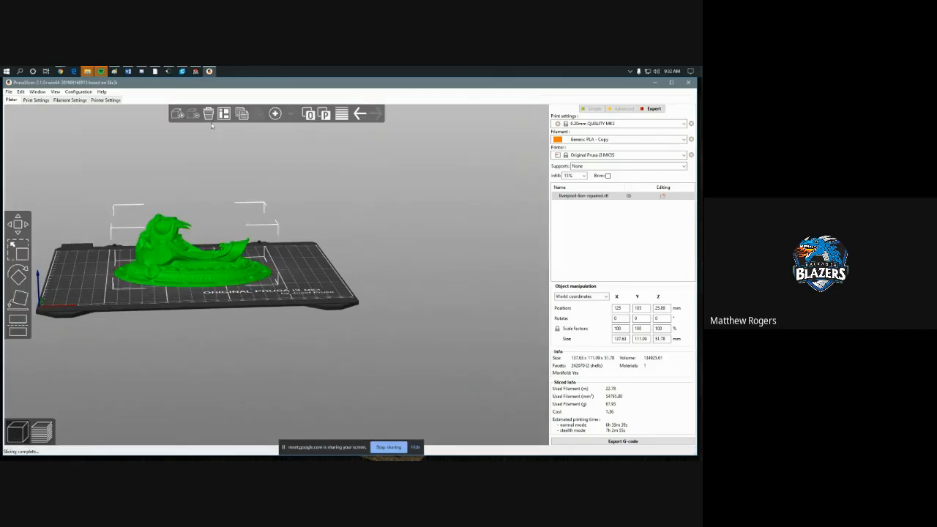
- Import the Ghost keychain STL file from Downloads onto the print bed alongside the lion model
click(176, 115)
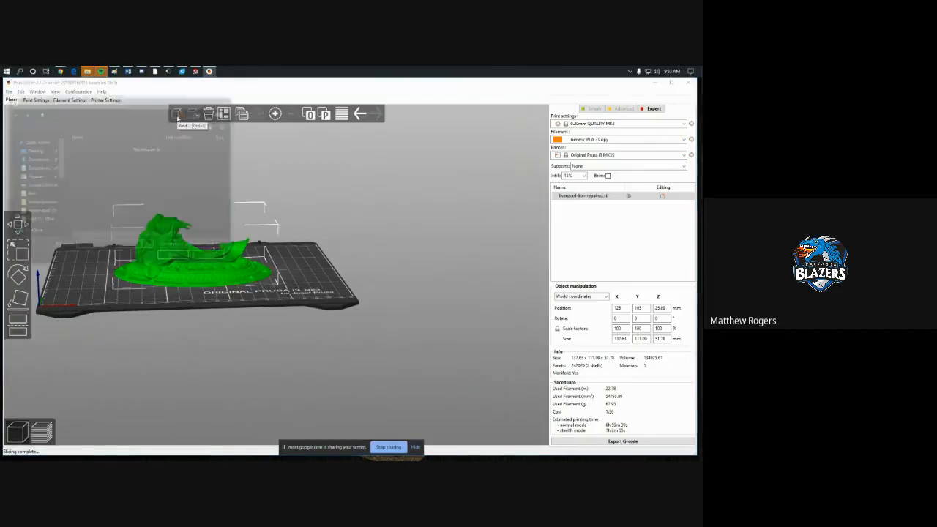
click(125, 157)
click(175, 257)
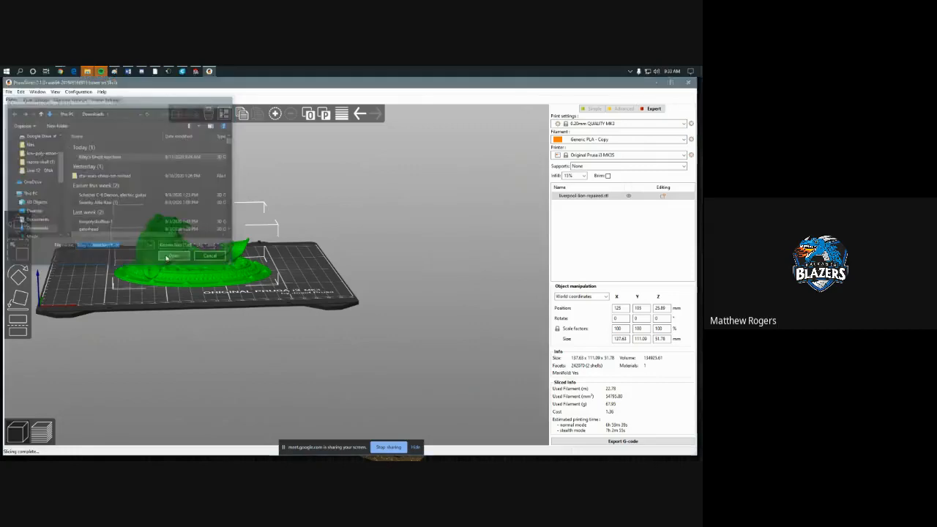
drag(291, 297, 209, 305)
- Lay the Ghost keychain flat on the bed with Place on Face, and delete it
click(19, 300)
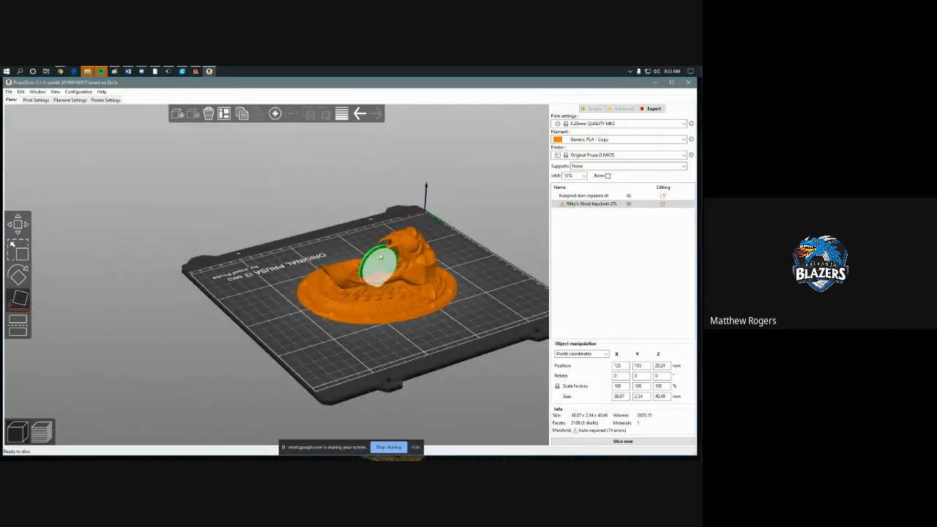
middle_drag(395, 352, 423, 360)
drag(423, 359, 349, 296)
click(233, 245)
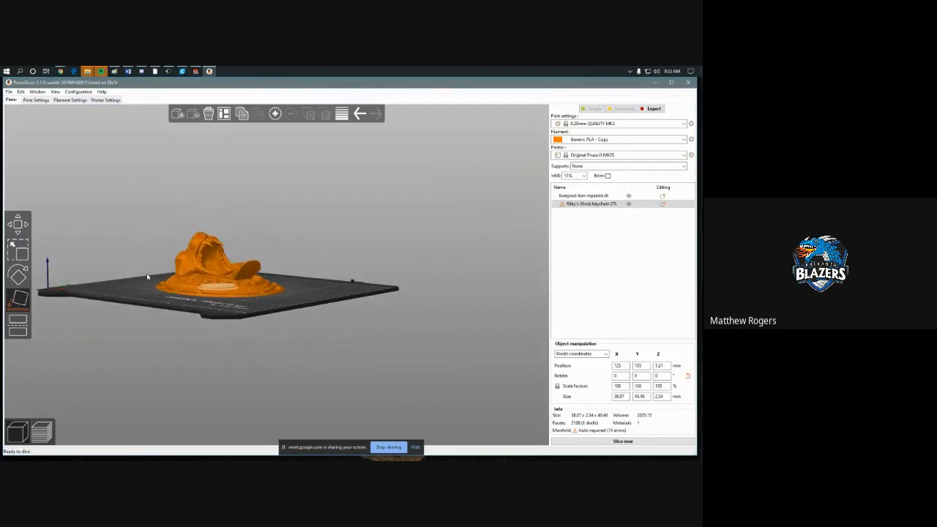
click(192, 114)
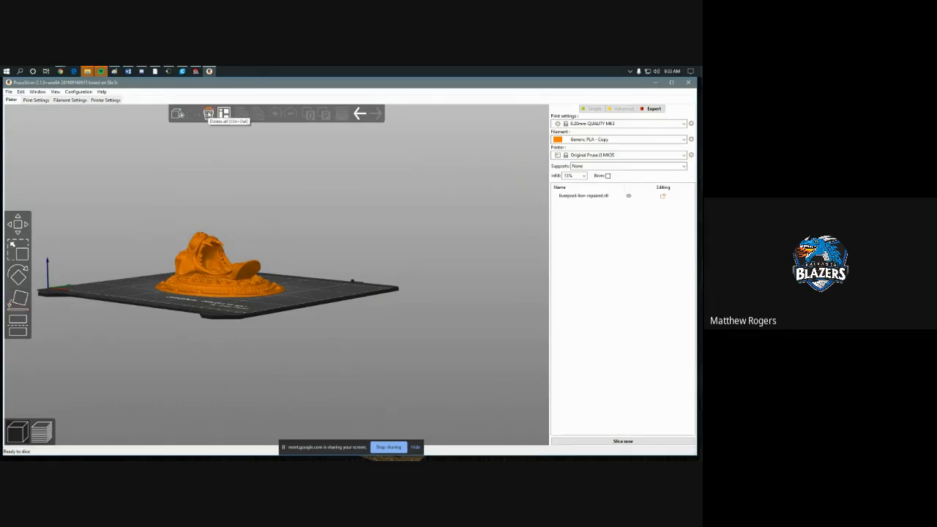
- Import the Ghost keychain STL file again and lay it flat on the bed with Place on Face
click(226, 285)
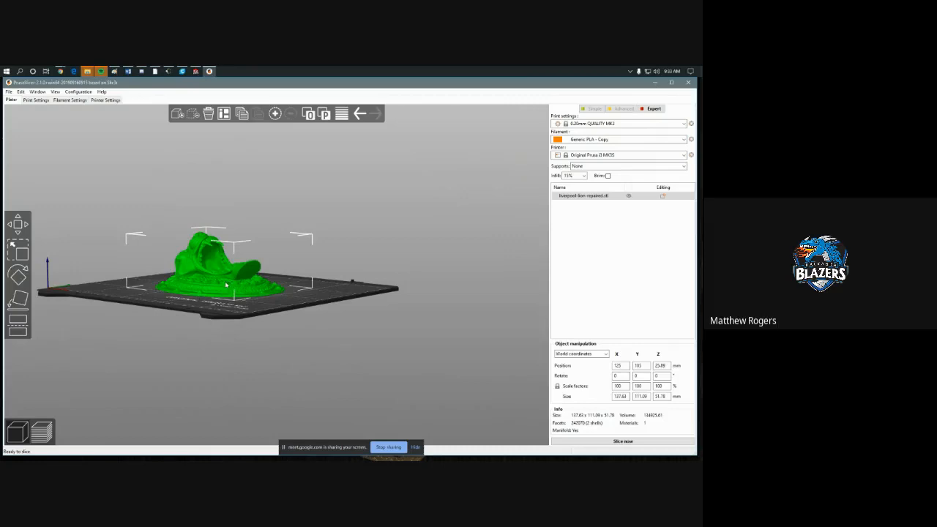
click(177, 114)
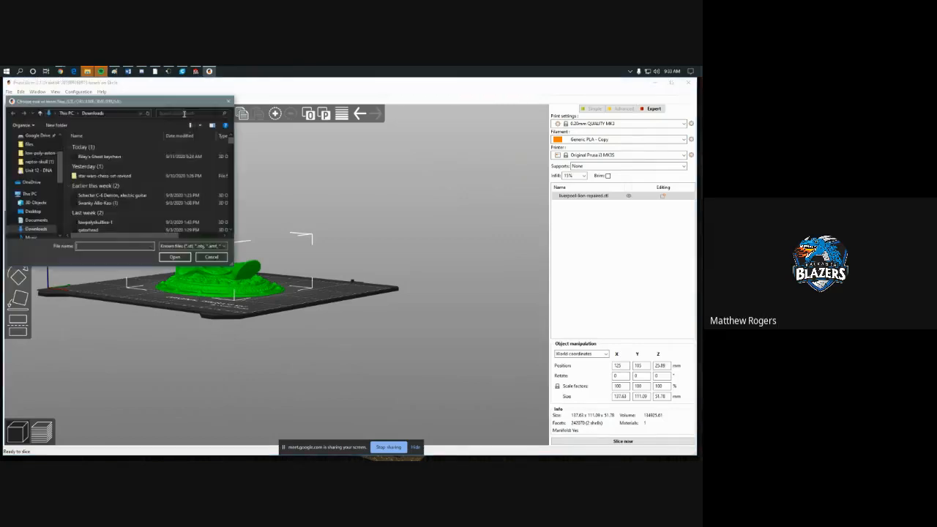
click(134, 157)
click(175, 257)
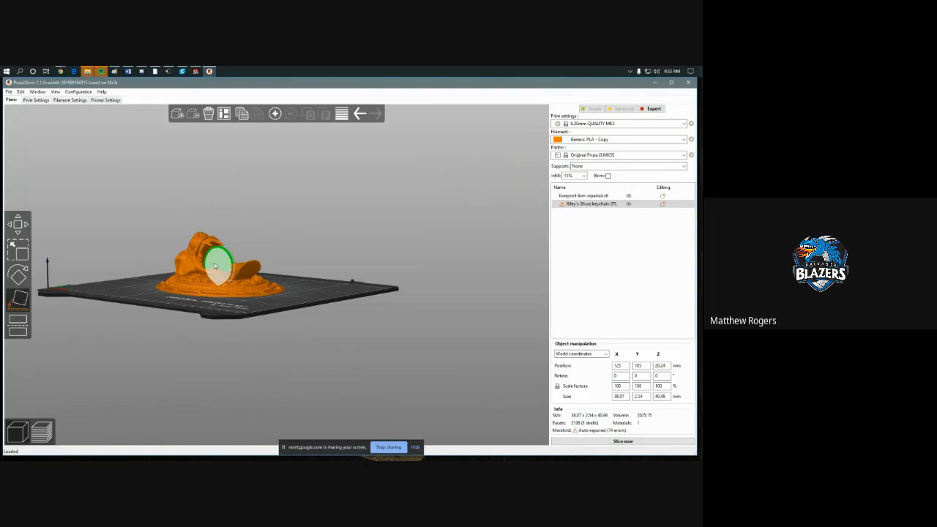
click(276, 300)
drag(276, 300, 323, 208)
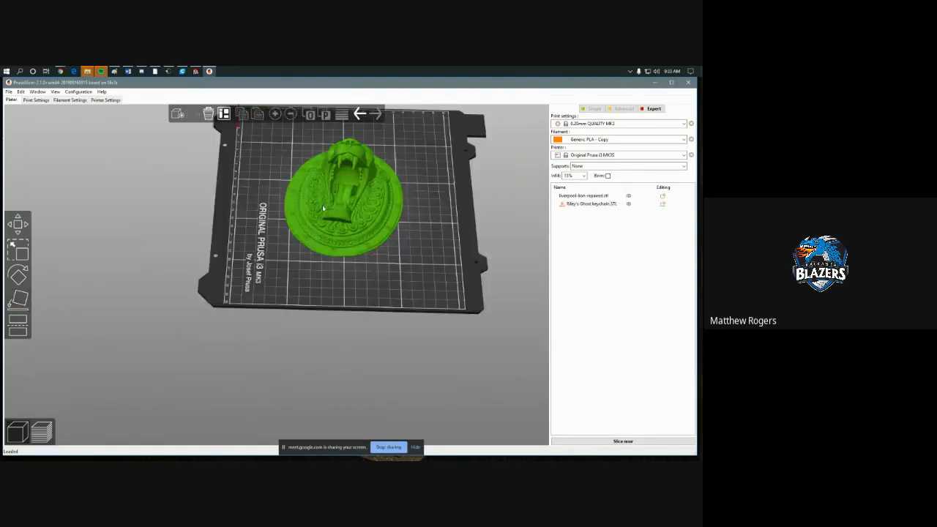
- Auto-arrange the lion and Ghost keychain on the bed, and arrange again with the keychain deleted
click(224, 114)
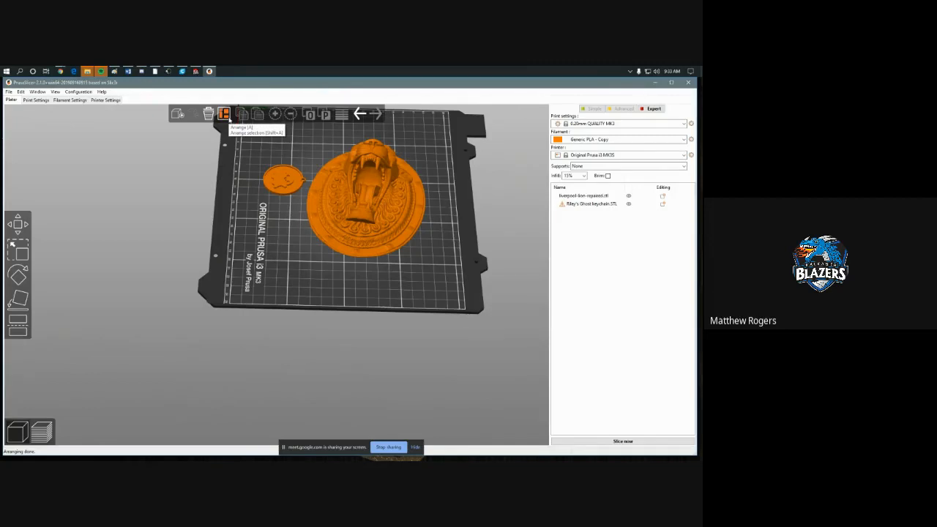
click(283, 180)
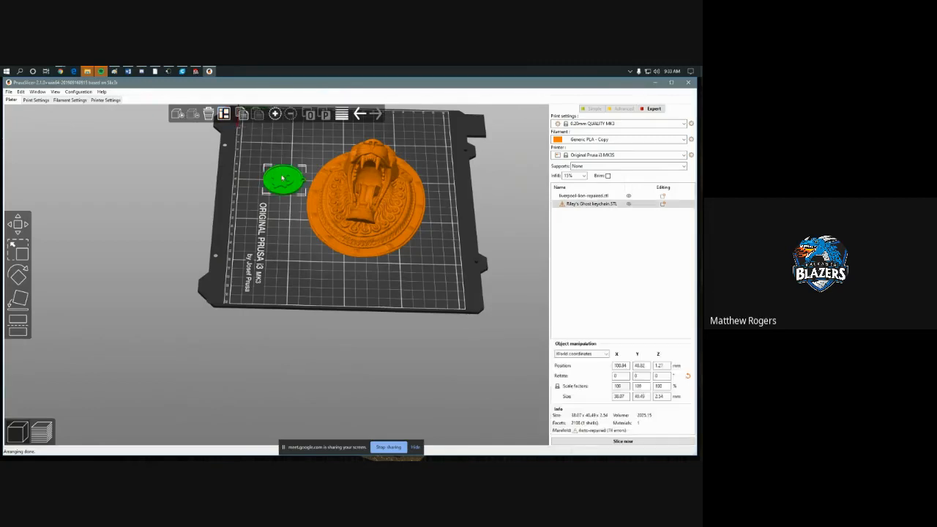
key(Delete)
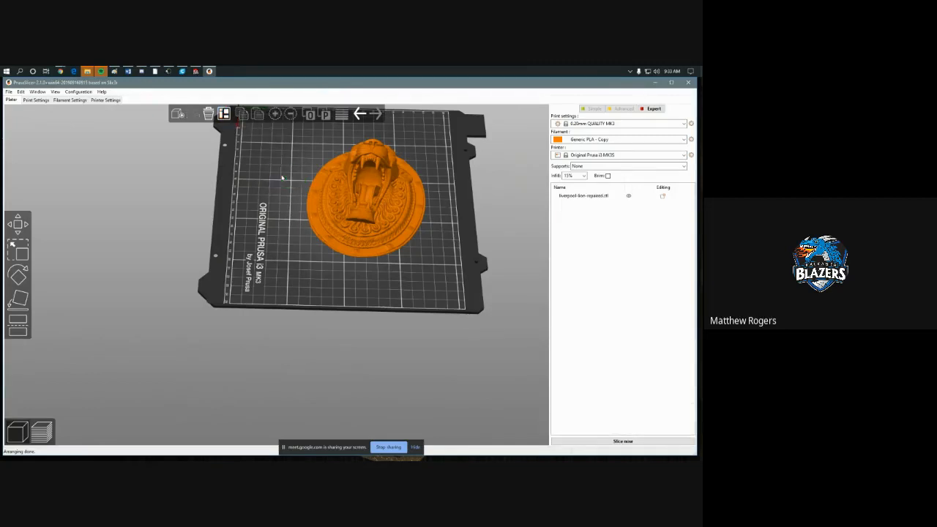
click(224, 114)
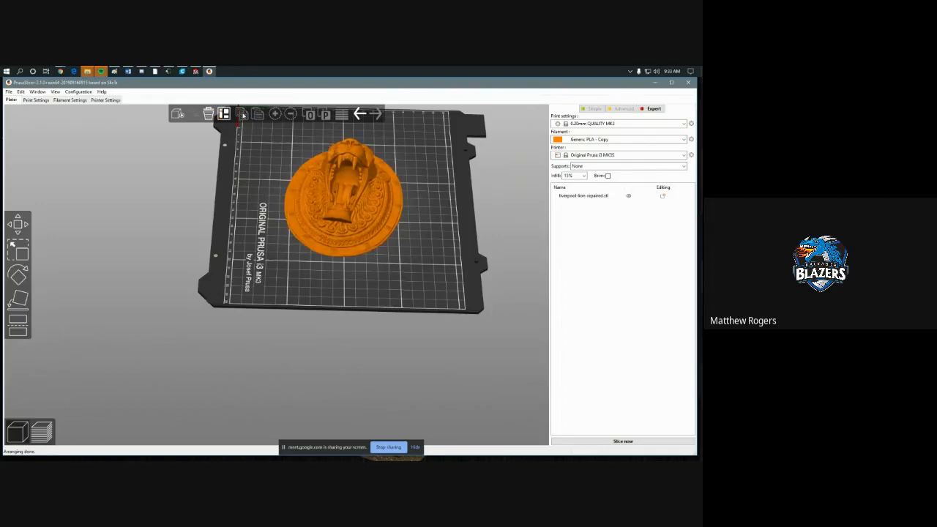
- Duplicate the lion model with copy and paste, and auto-arrange the two lions on the bed
click(327, 176)
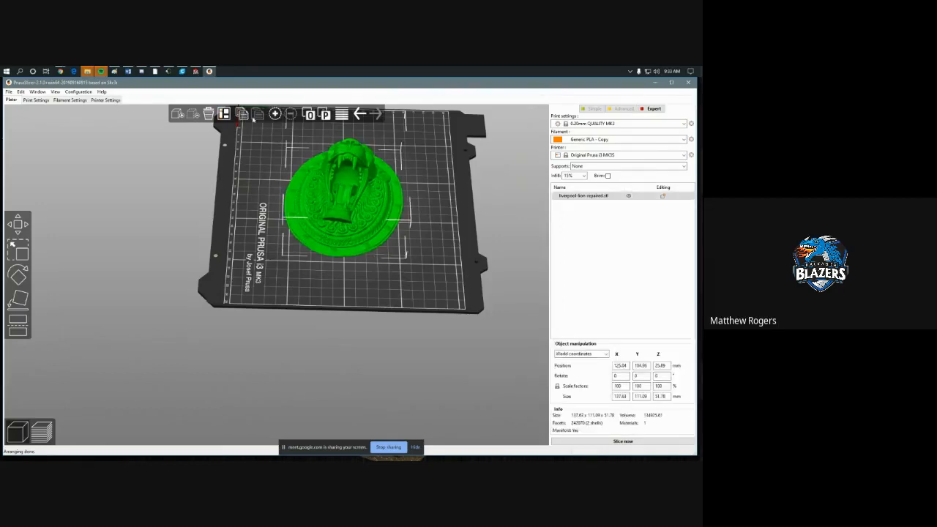
click(246, 115)
click(258, 115)
click(225, 114)
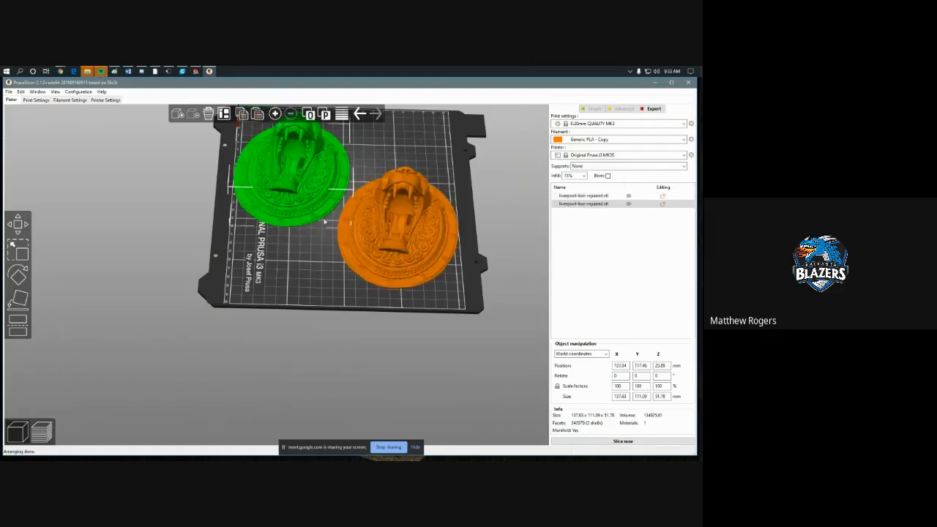
- Delete the selected duplicate lion and auto-arrange the remaining one on the bed
key(Delete)
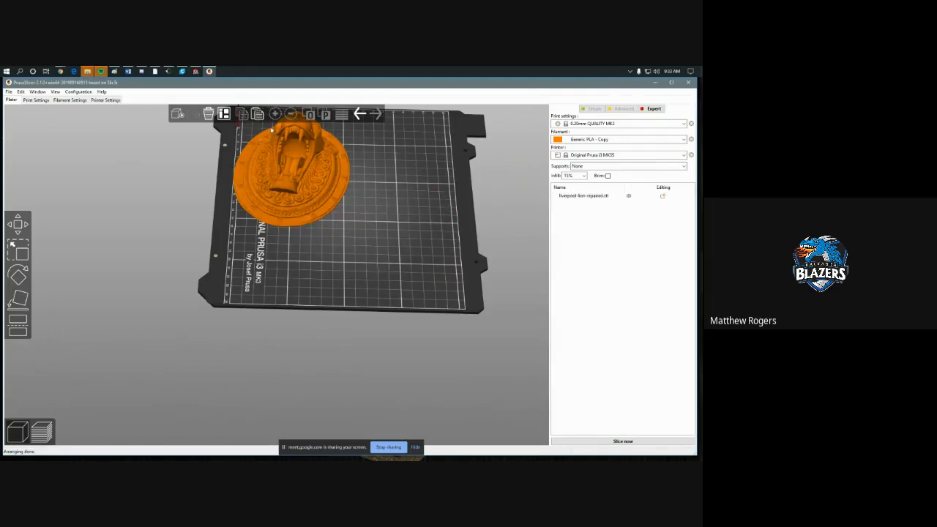
key(a)
- Add a second instance of the lion, move it away from the original, and delete that instance
click(372, 212)
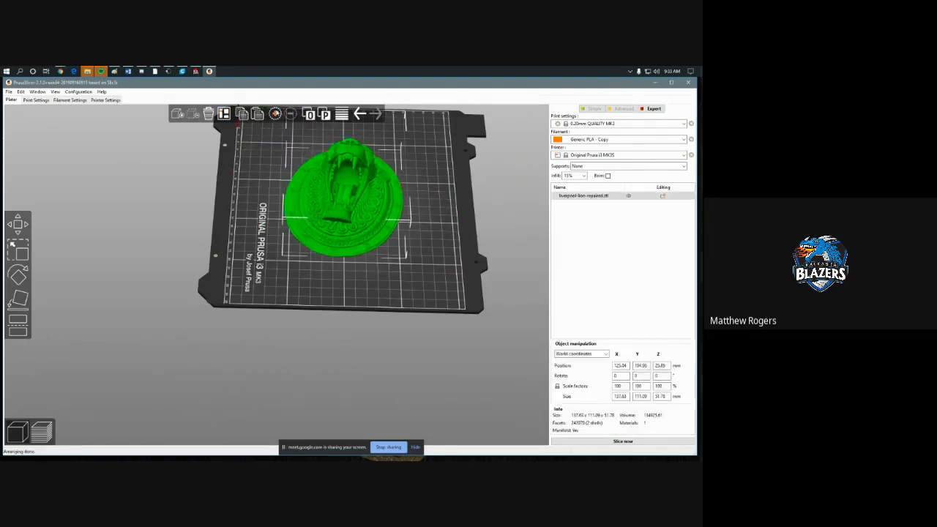
click(276, 114)
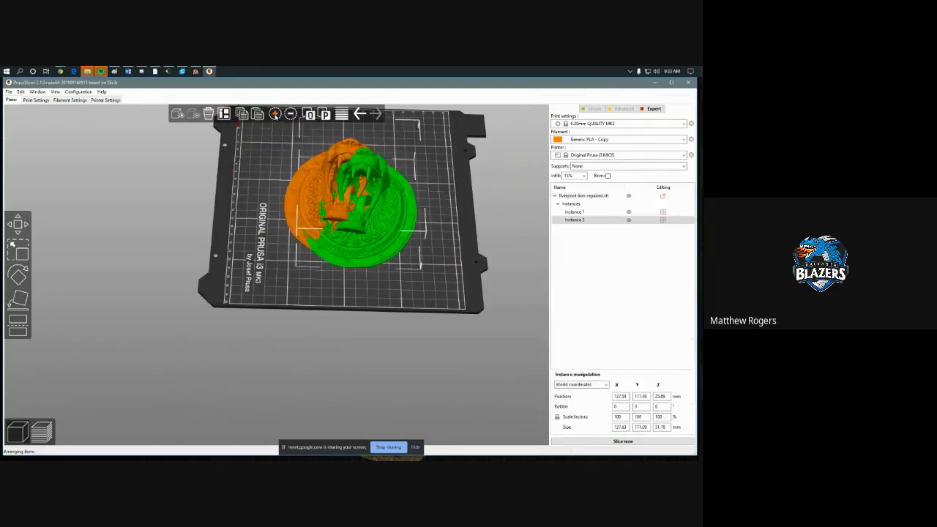
drag(381, 236, 407, 255)
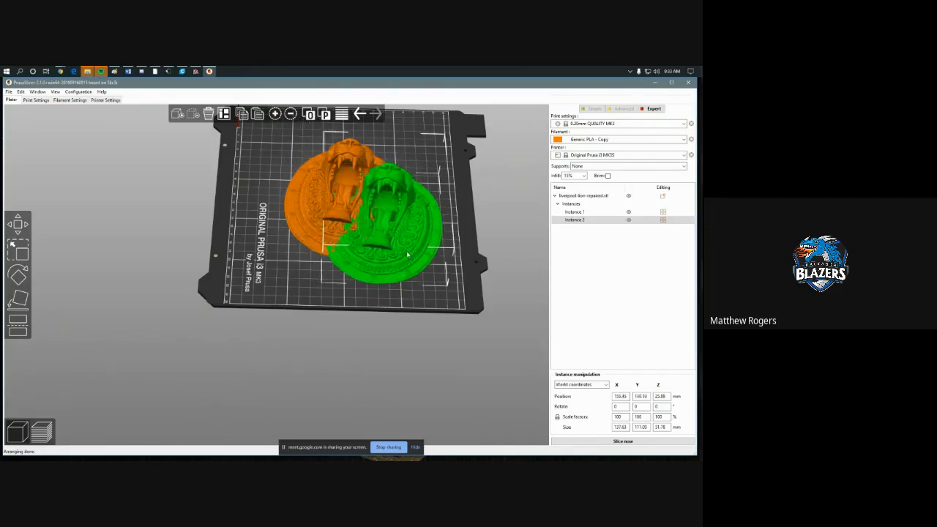
key(Delete)
- Split the lion model into separate objects and delete the resulting objects from the bed
click(337, 157)
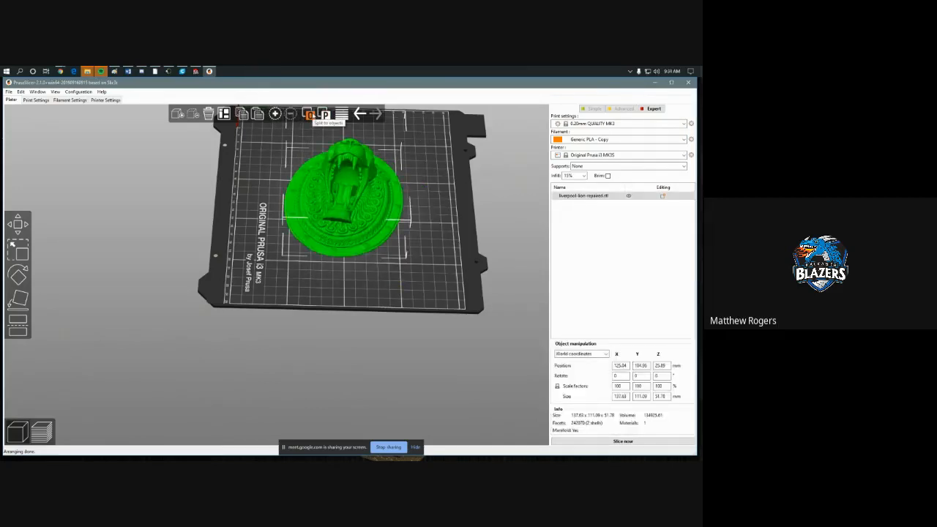
click(308, 114)
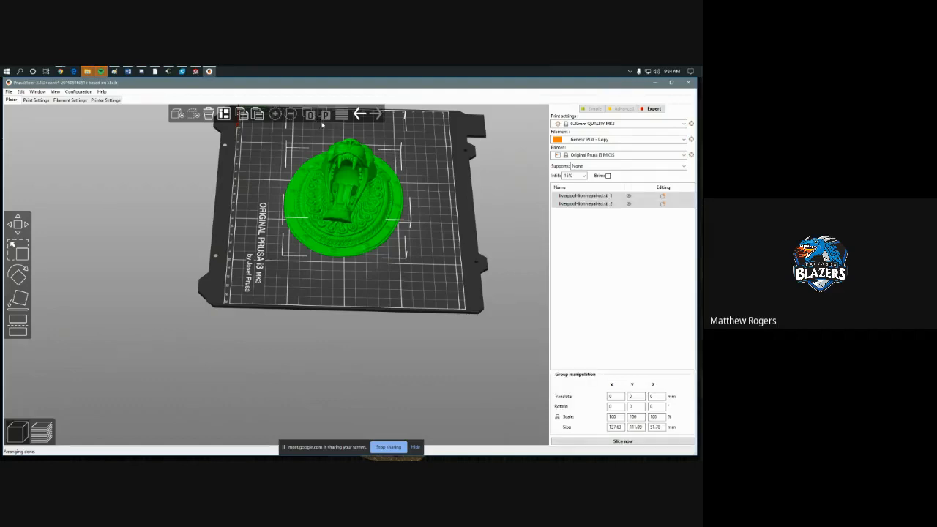
drag(387, 207, 332, 127)
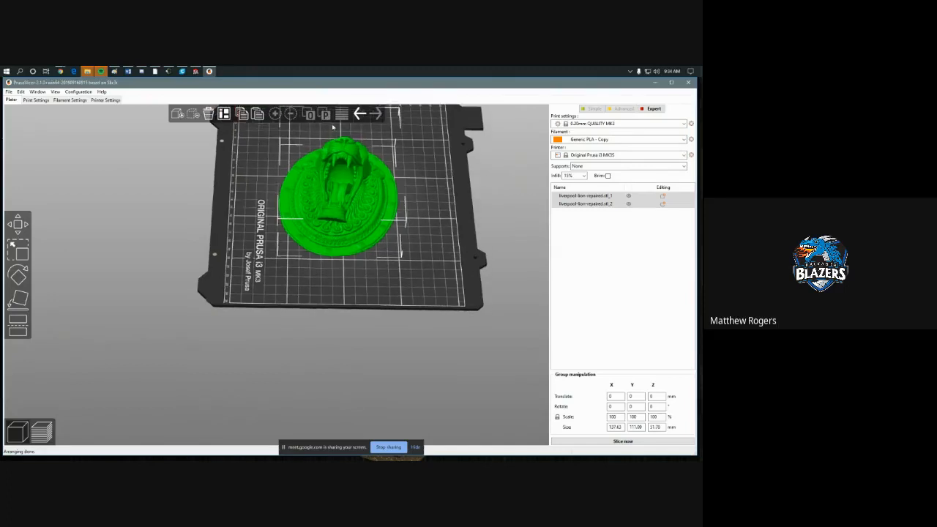
key(Delete)
- Import the liverpool-lion-repaired STL file from Downloads onto the empty print bed
click(179, 113)
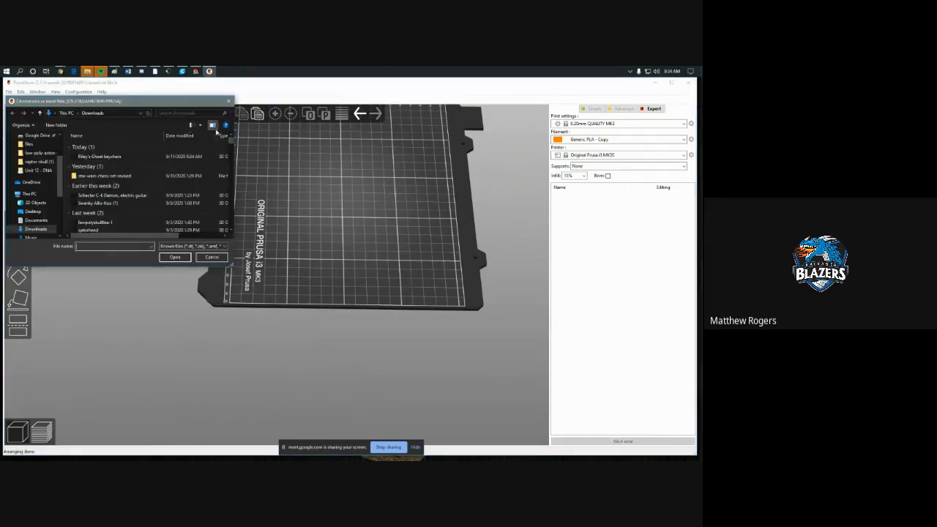
text(li)
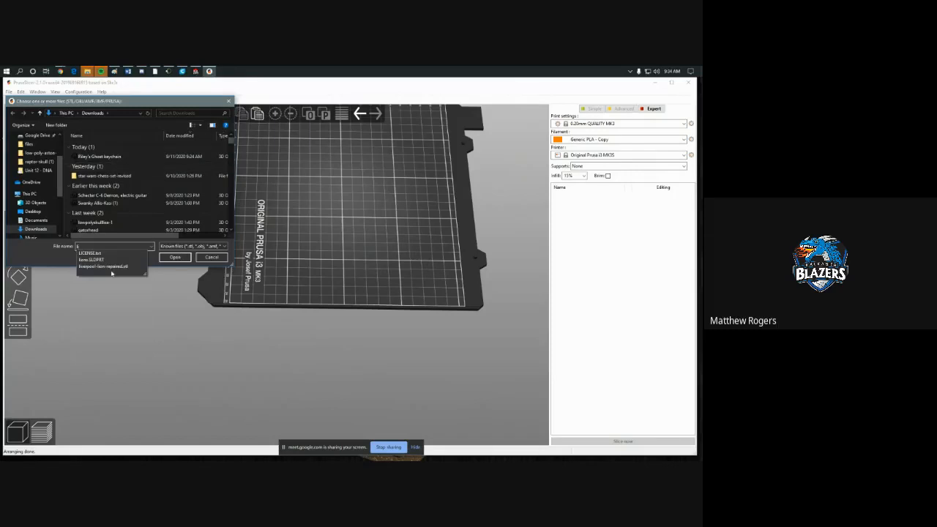
click(103, 266)
click(175, 257)
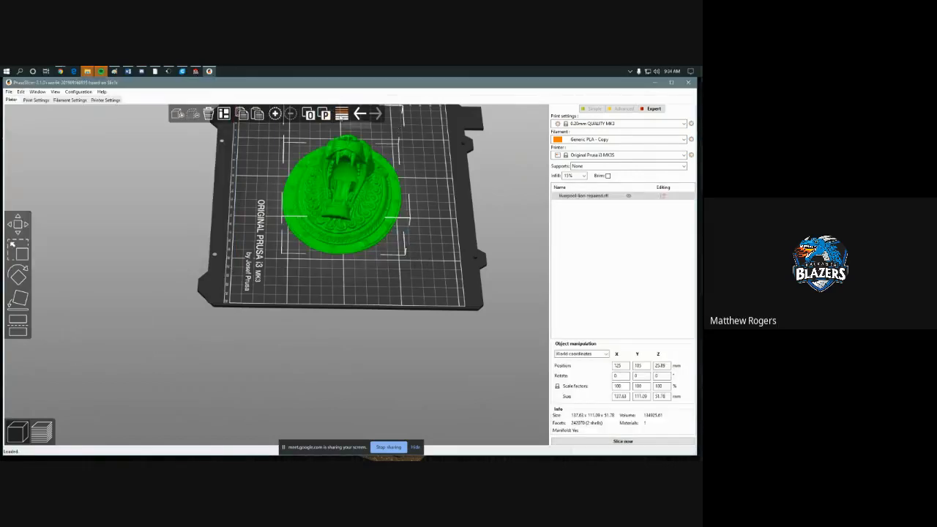
- View the layer height editing overlay for the lion model and close it again
click(341, 115)
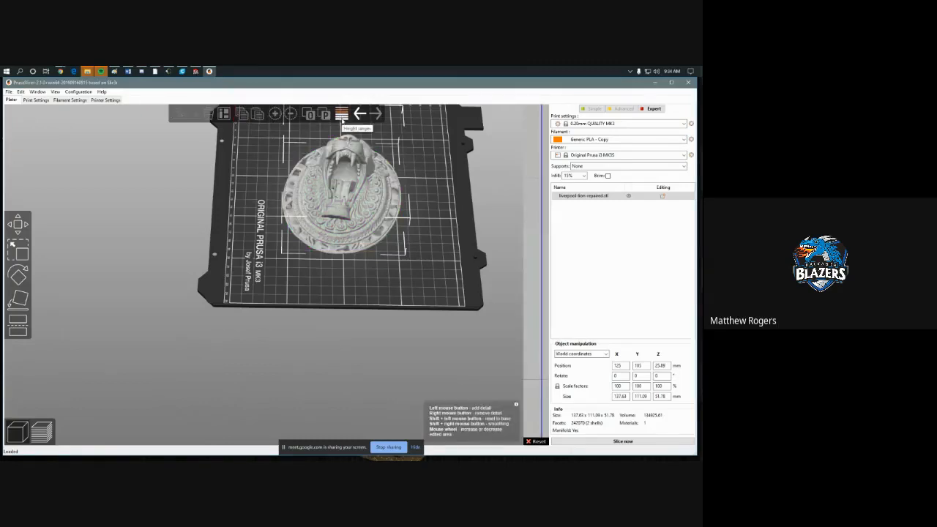
click(341, 115)
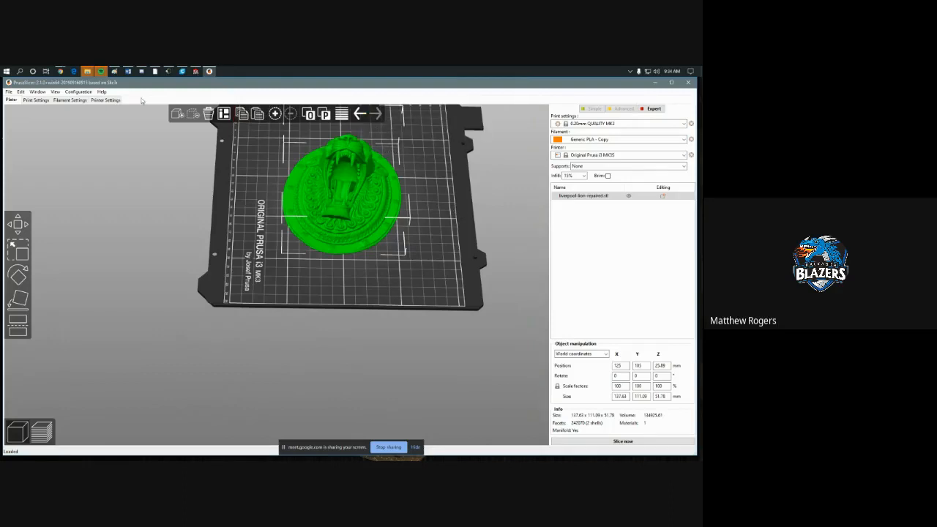
- Compare the Simple, Expert and Advanced interface modes, and set the mode to Advanced
click(594, 109)
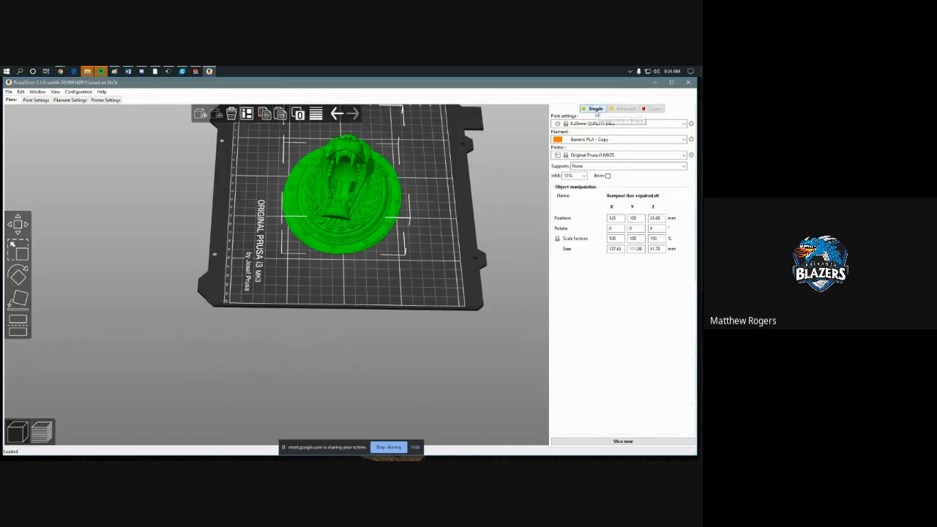
click(653, 108)
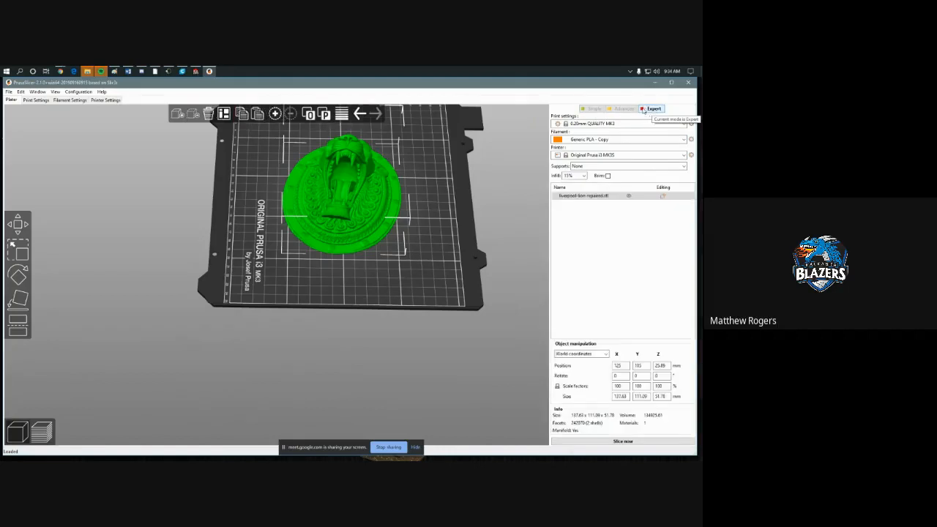
click(619, 108)
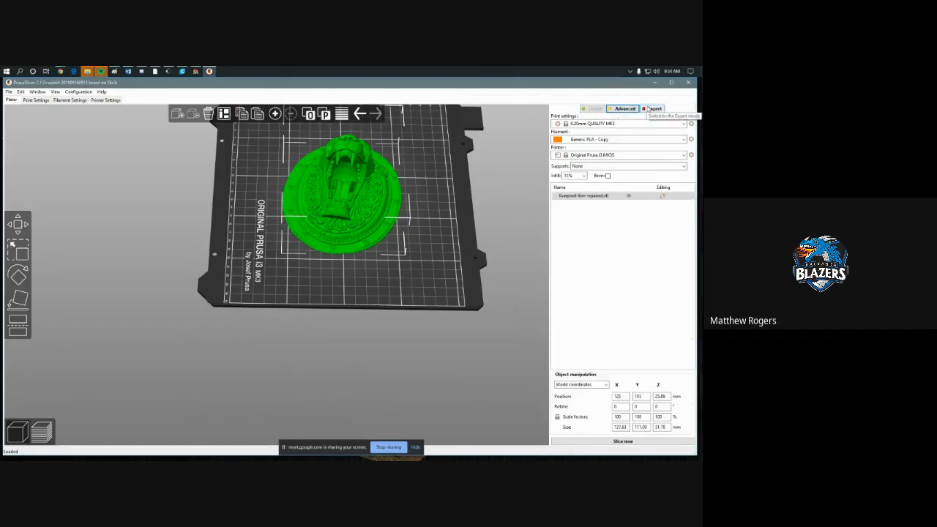
click(651, 109)
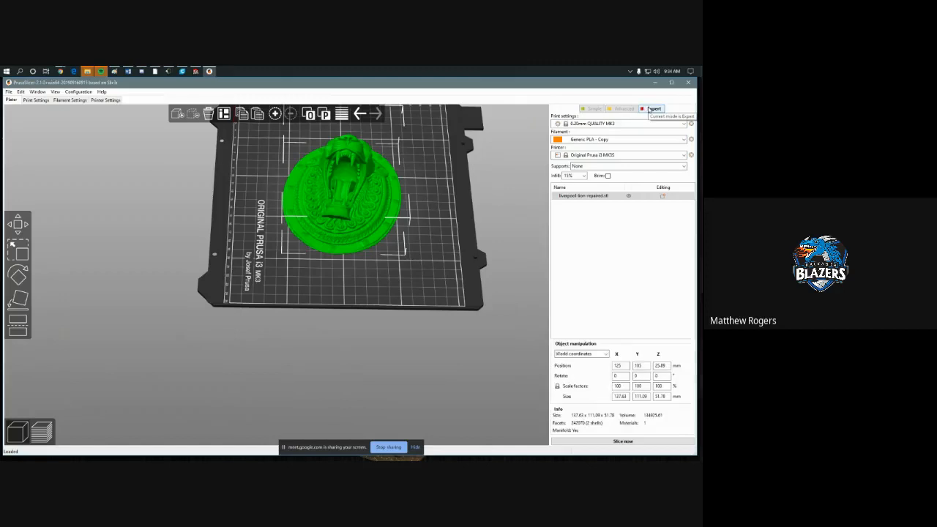
click(624, 109)
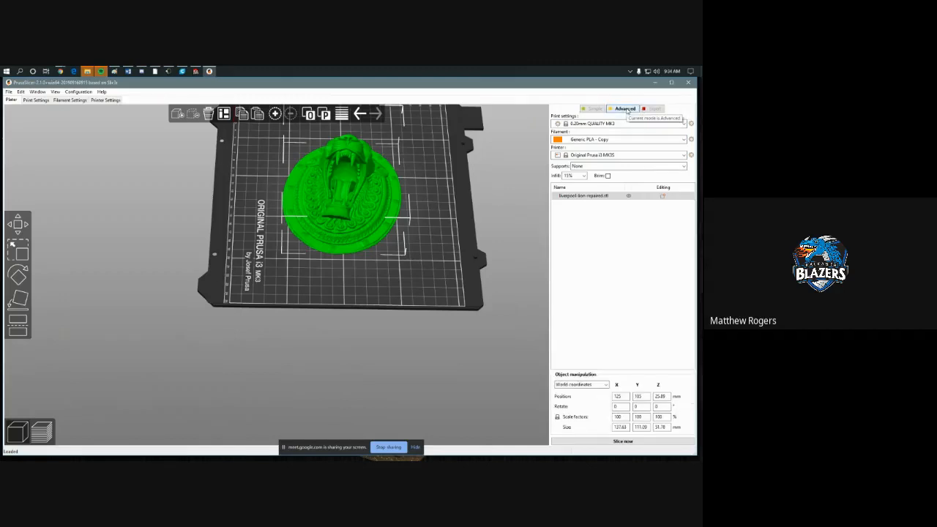
- Review the available print settings presets and filament presets, picking Generic PLA - Copy as the filament
click(584, 124)
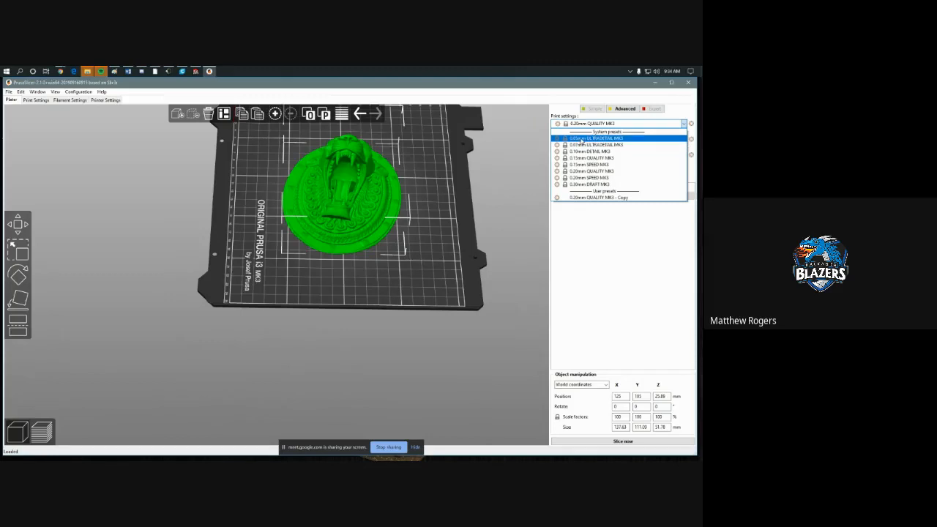
click(629, 224)
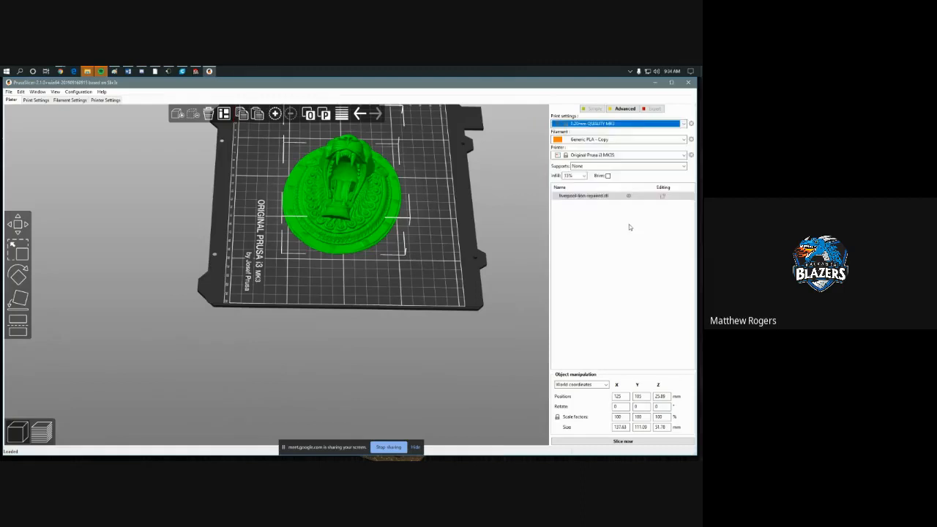
click(607, 140)
click(606, 140)
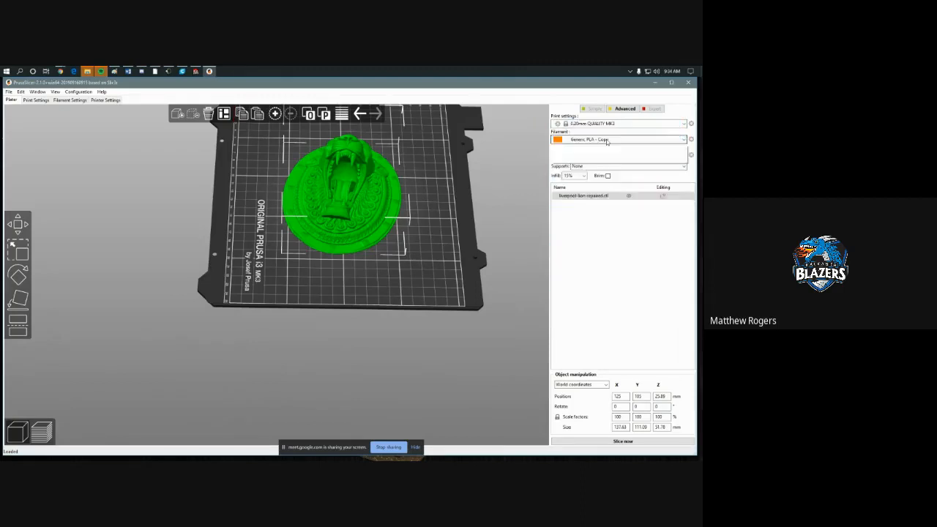
click(607, 140)
click(598, 339)
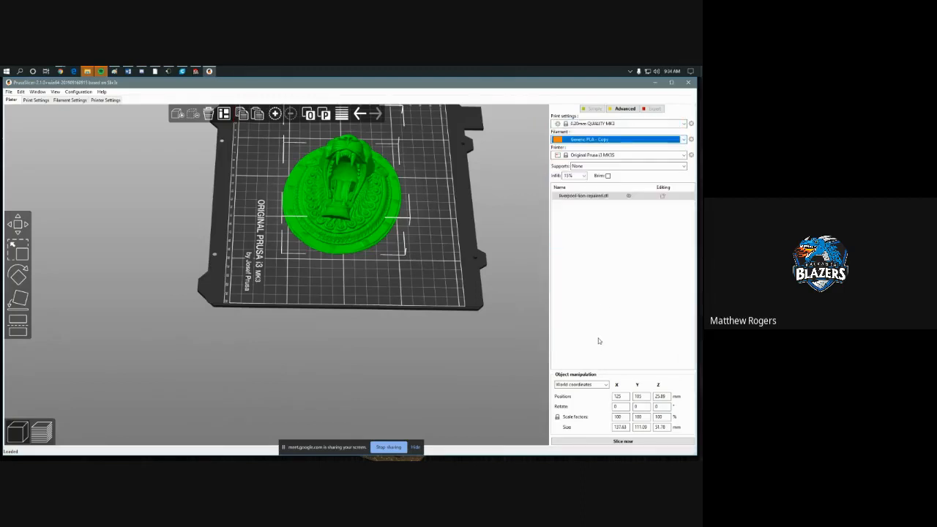
click(594, 140)
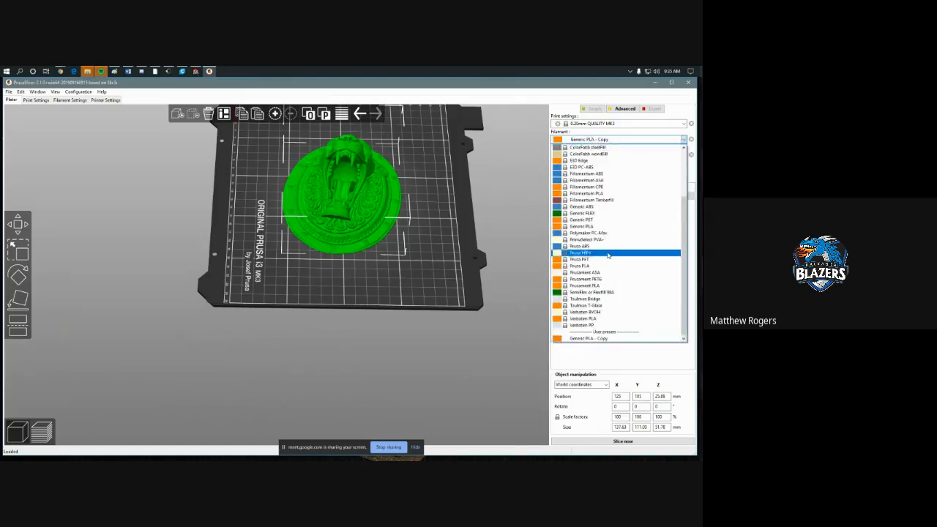
scroll(608, 254, up, 3)
scroll(608, 255, down, 3)
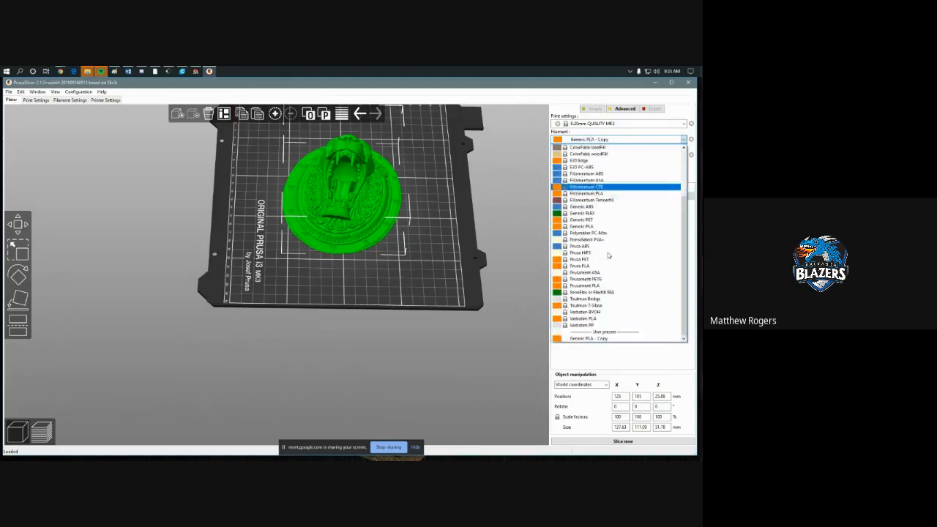
click(598, 339)
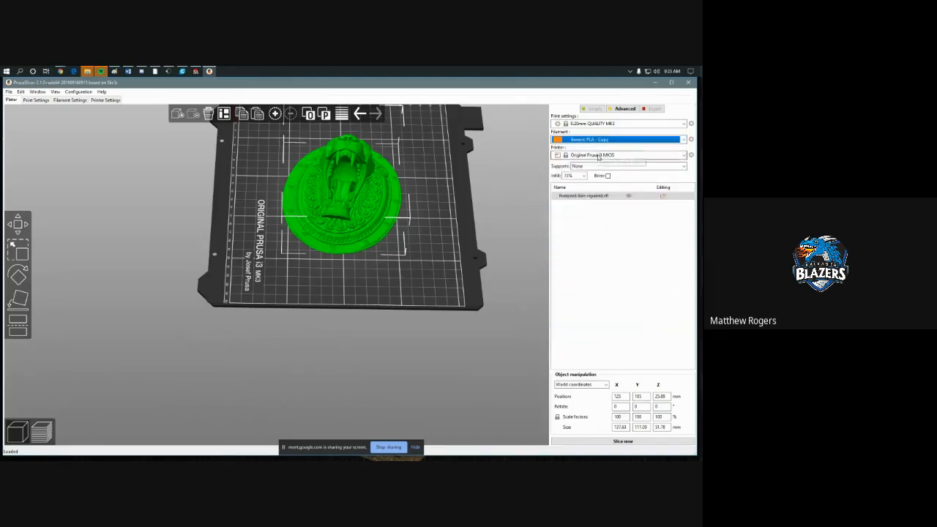
- Review the printer presets and support options, picking Original Prusa i3 MK3S and None for supports
click(602, 156)
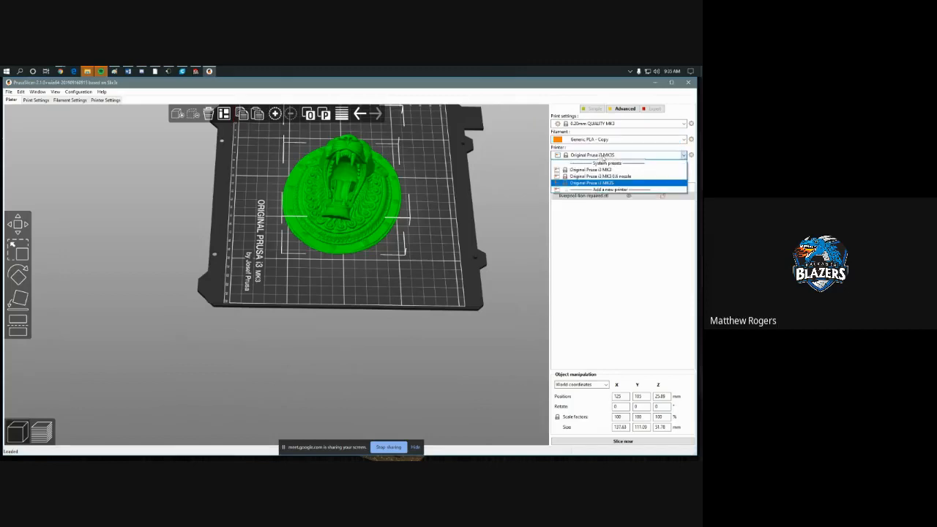
click(614, 183)
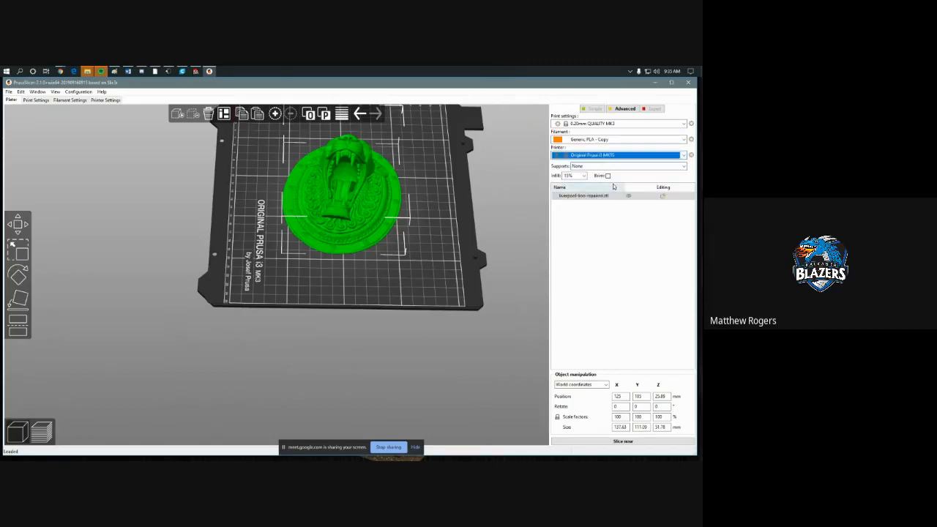
click(614, 167)
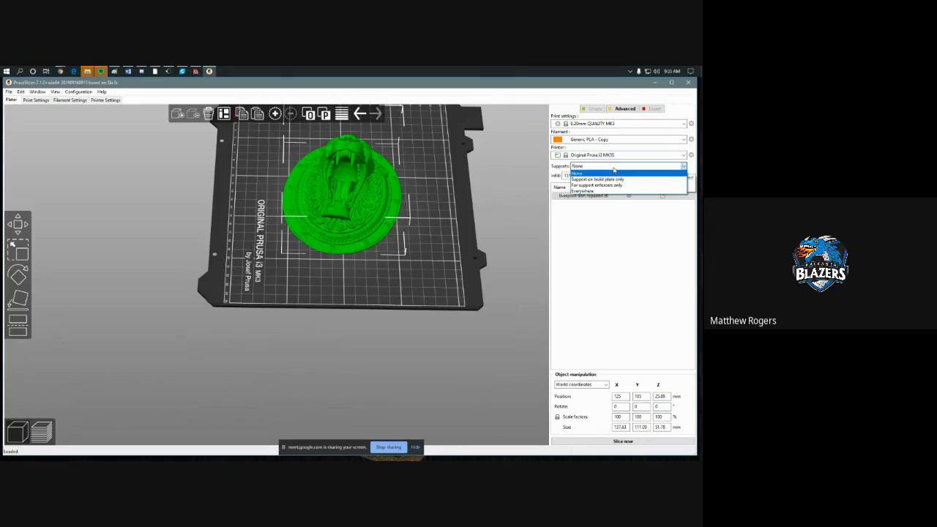
click(614, 172)
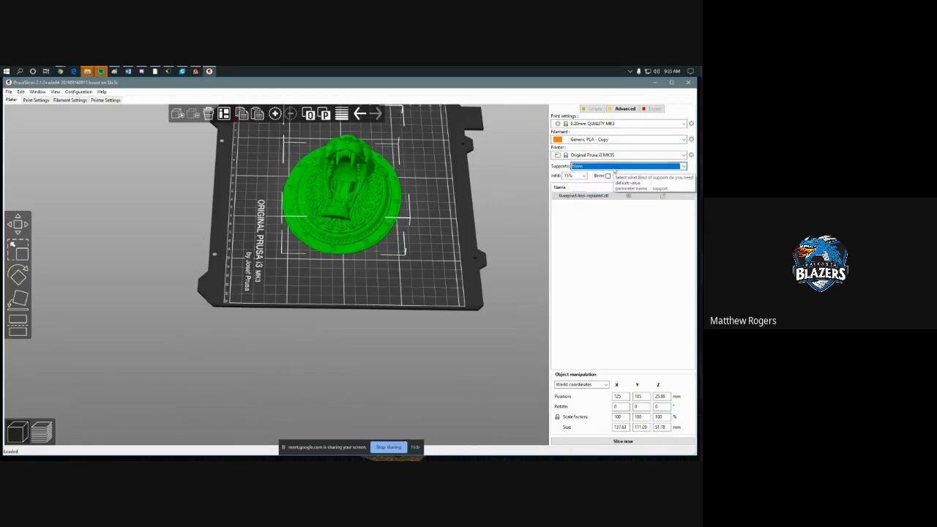
- Try 25% infill, set the infill to 10% instead, and slice the lion model
click(583, 176)
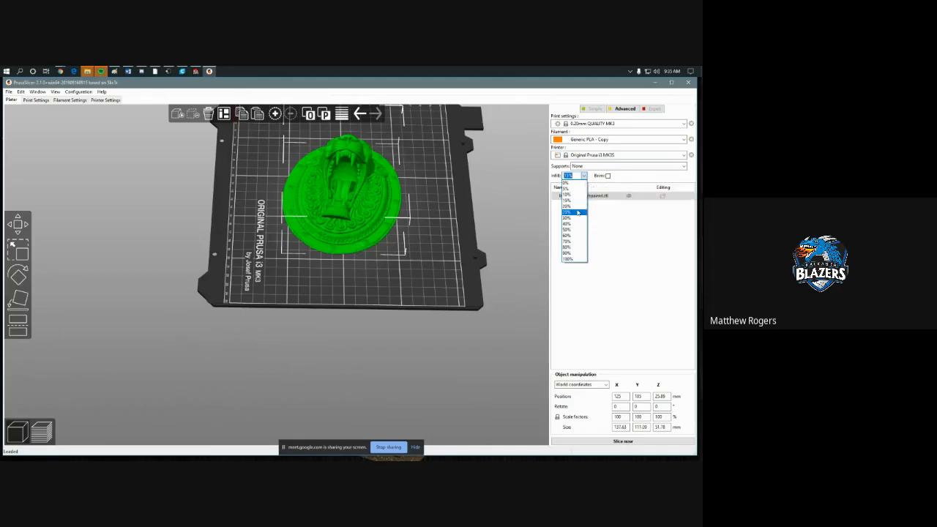
click(577, 212)
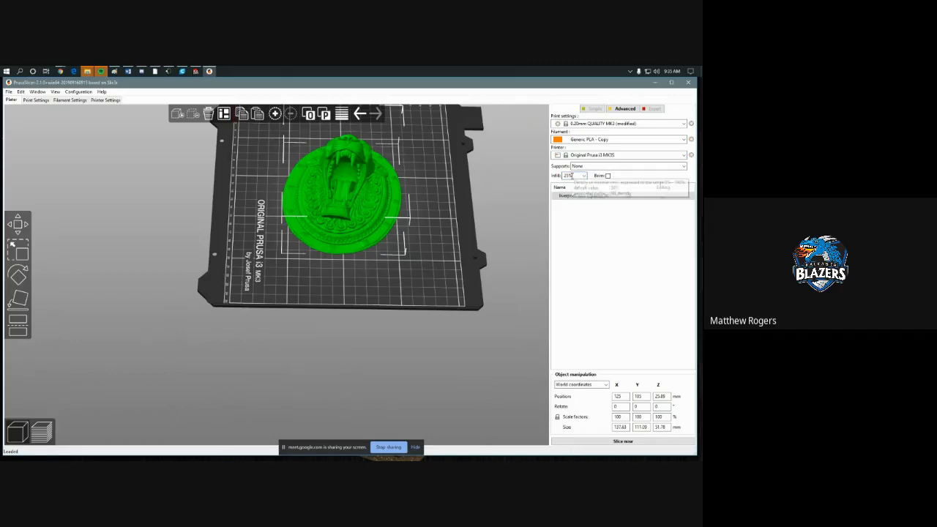
click(571, 175)
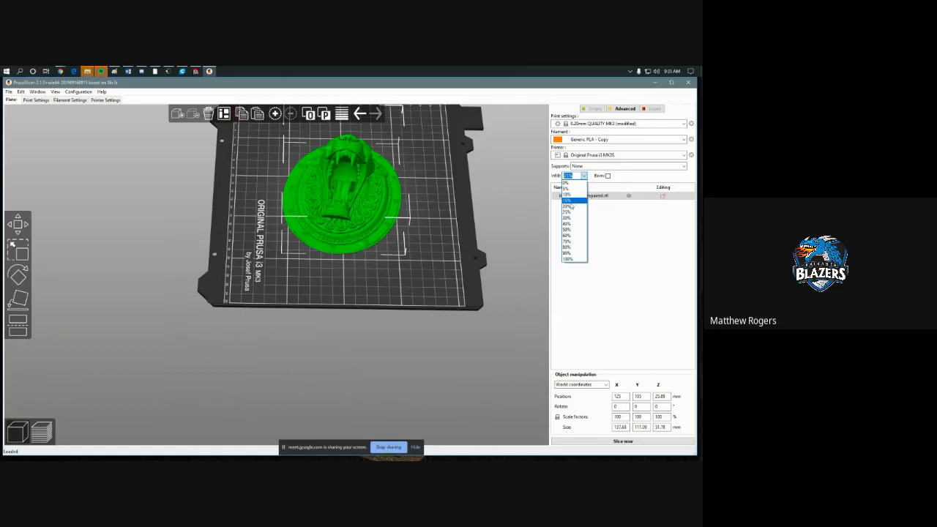
click(574, 201)
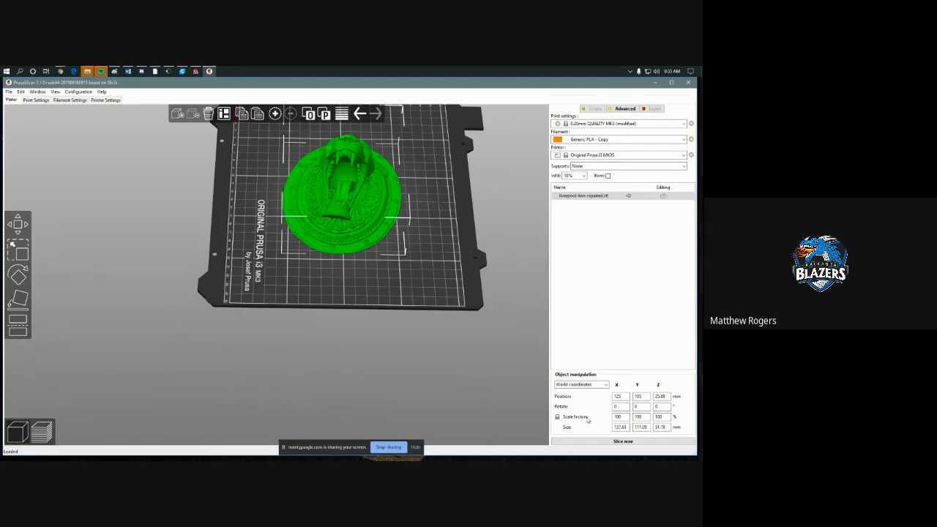
click(596, 442)
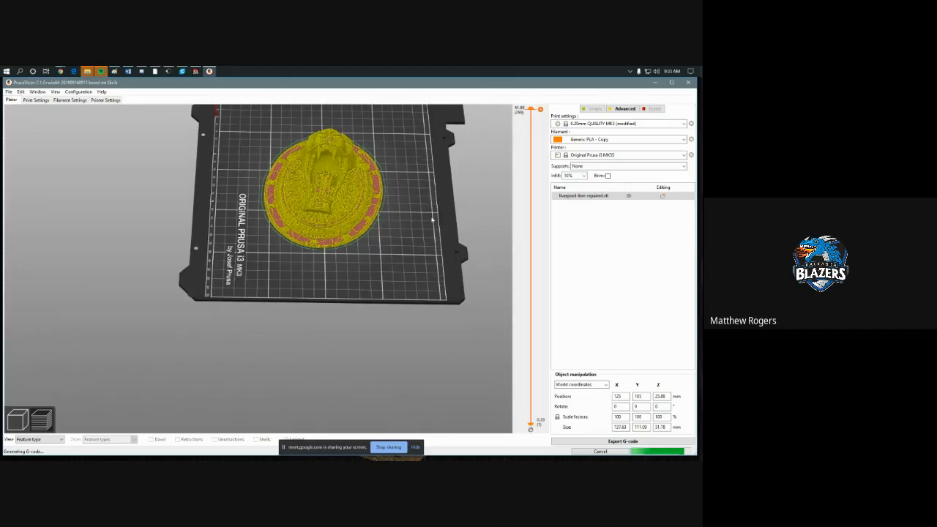
- Examine the sliced lion's layers from the full height down to the first layer and back up through its infill
drag(434, 219, 487, 389)
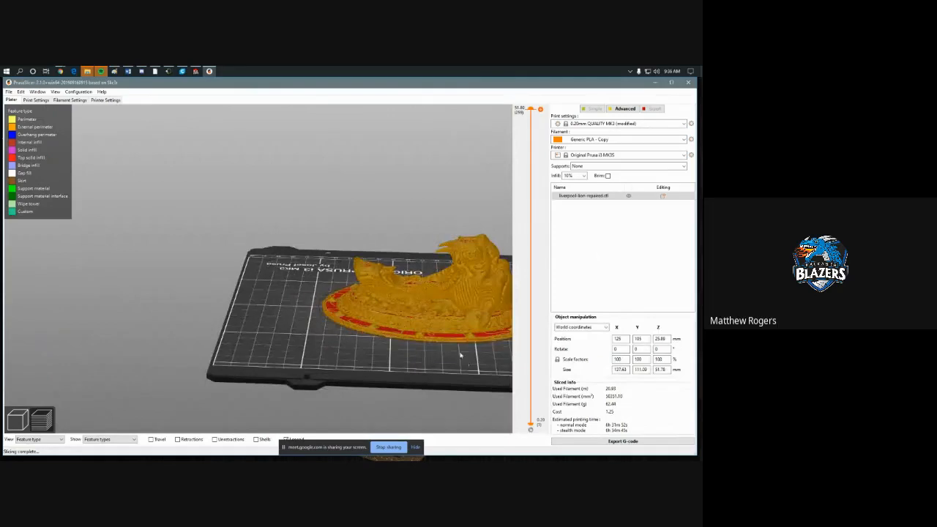
drag(461, 355, 468, 296)
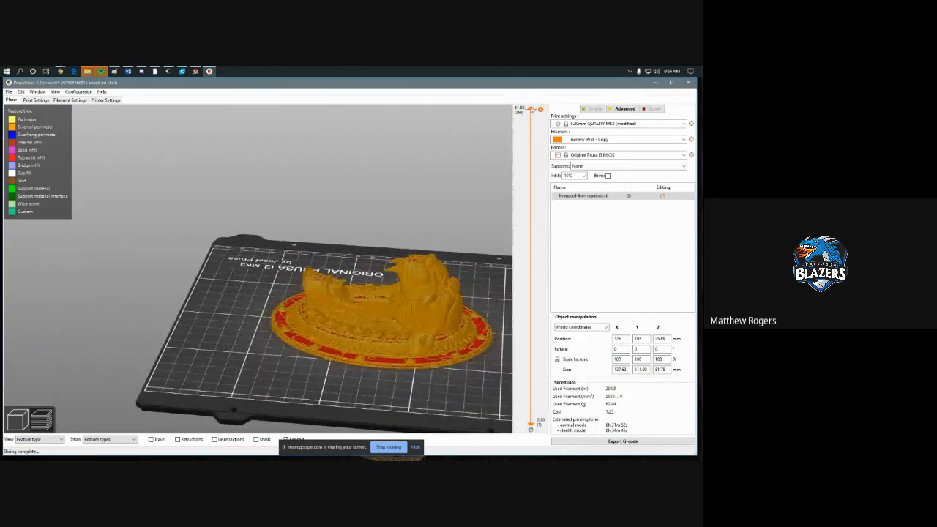
drag(532, 110, 548, 438)
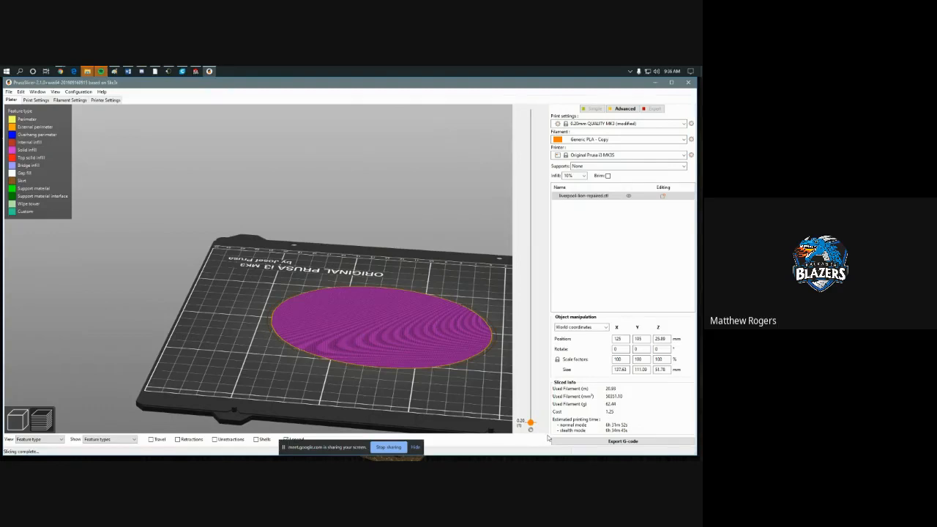
drag(558, 425, 562, 414)
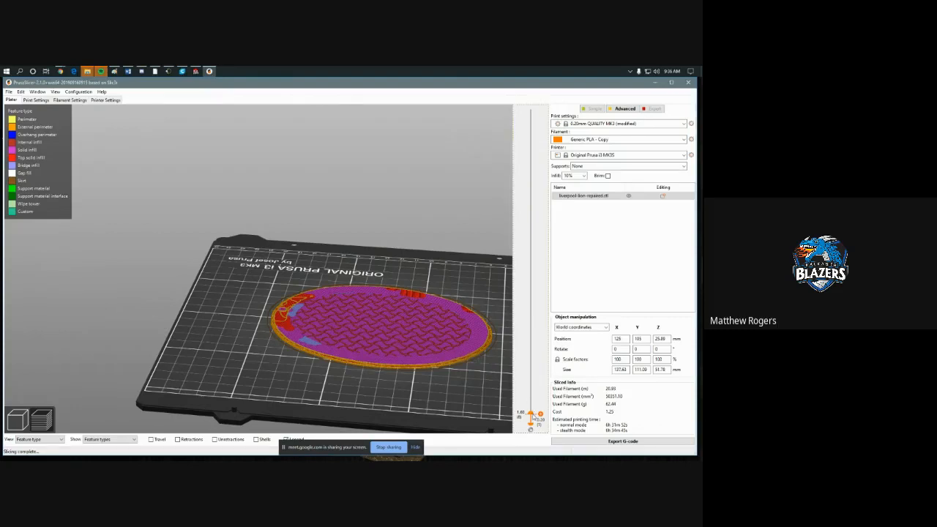
drag(533, 414, 517, 340)
drag(517, 320, 513, 277)
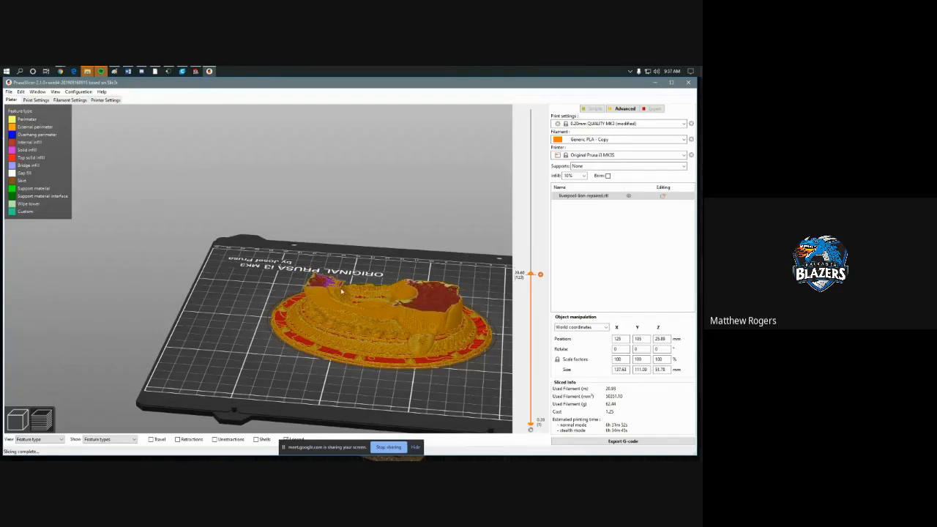
drag(530, 275, 516, 178)
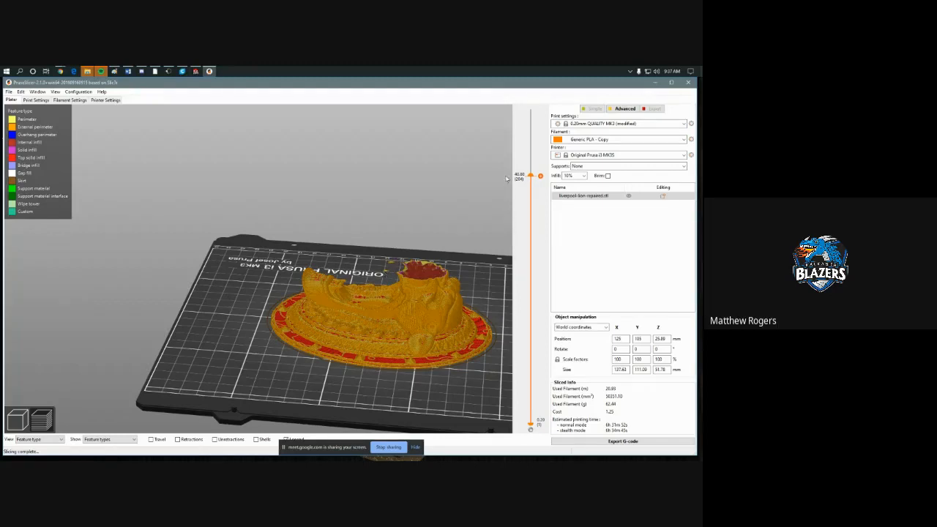
drag(530, 177, 531, 97)
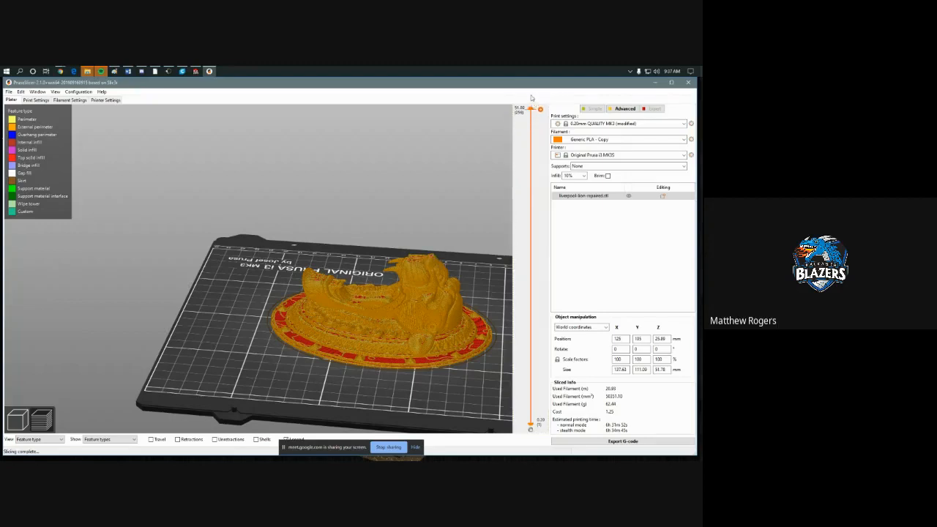
- Set supports to Everywhere without enabling bridging perimeter detection, reslice the lion, and inspect the supports
click(599, 166)
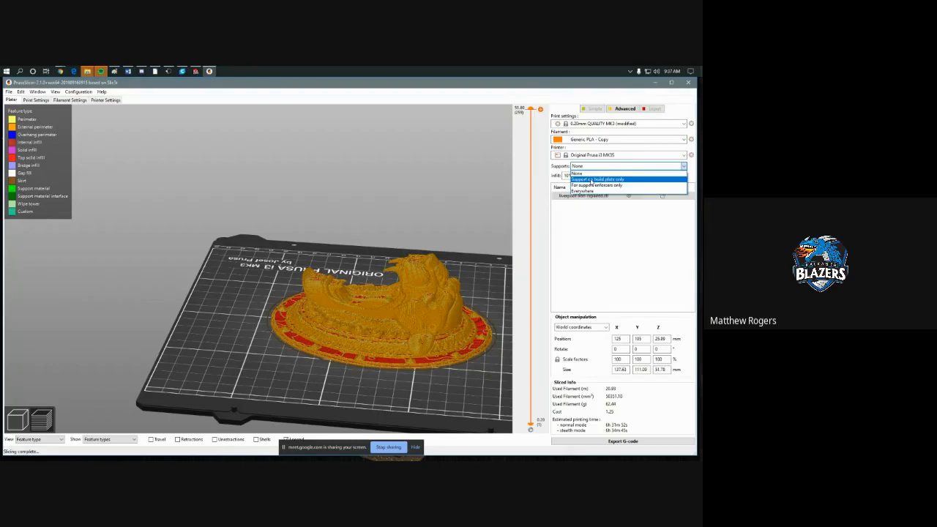
click(582, 190)
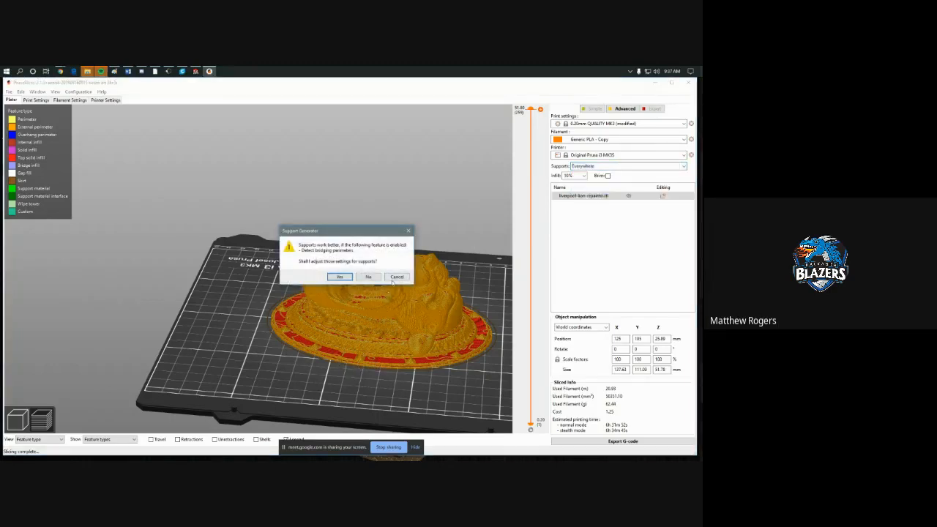
click(369, 277)
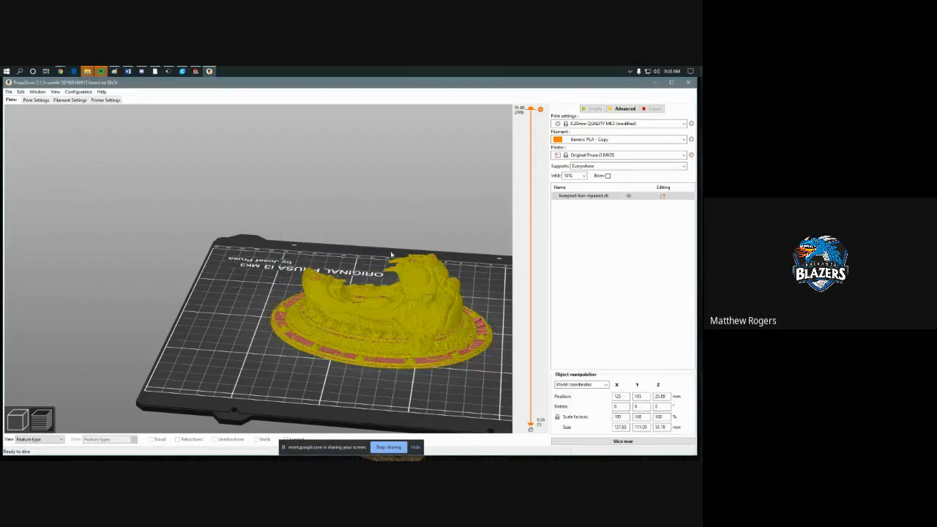
click(598, 441)
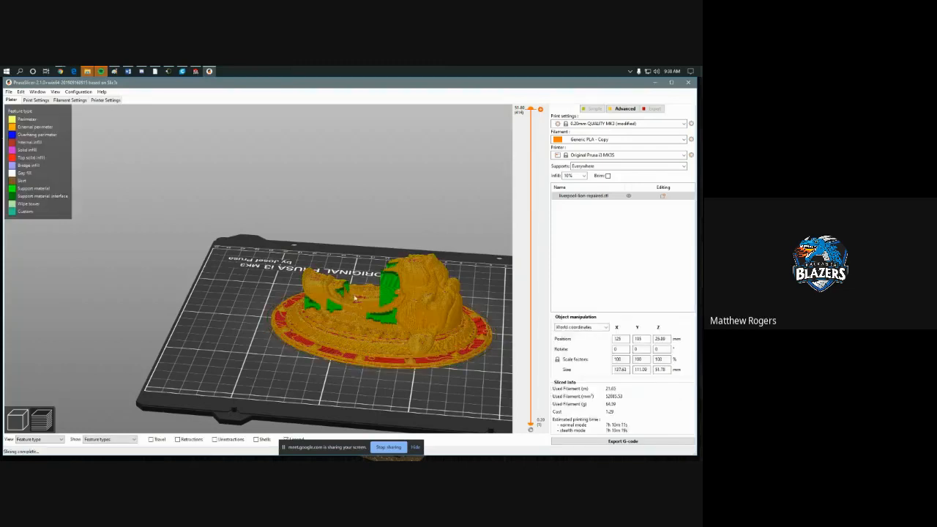
mouse_move(366, 390)
mouse_down()
mouse_move(417, 388)
mouse_move(439, 372)
mouse_move(354, 378)
mouse_up()
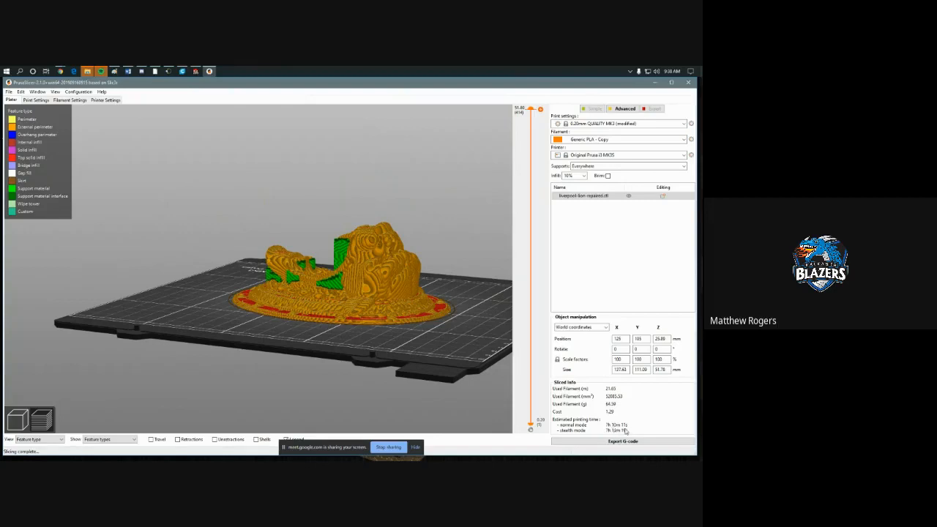
- Set supports to None and reslice the lion for comparison
click(594, 167)
click(593, 171)
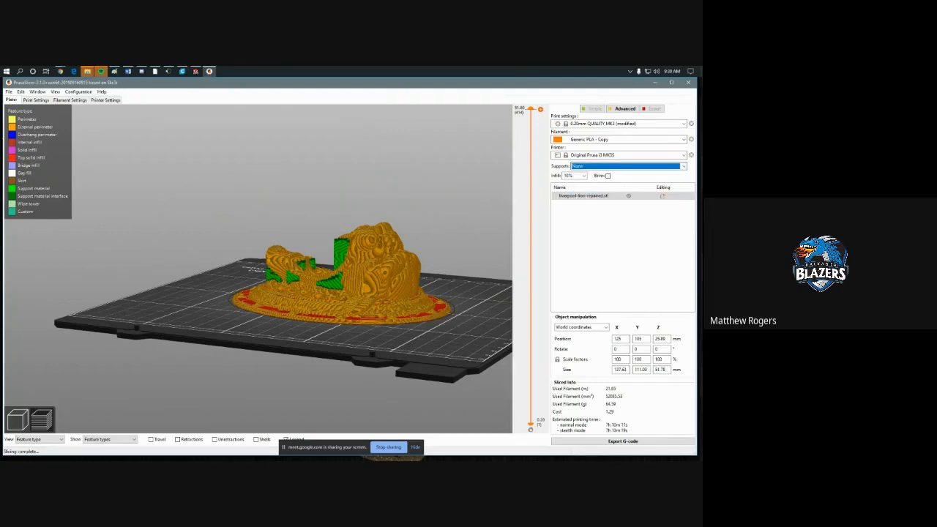
click(596, 442)
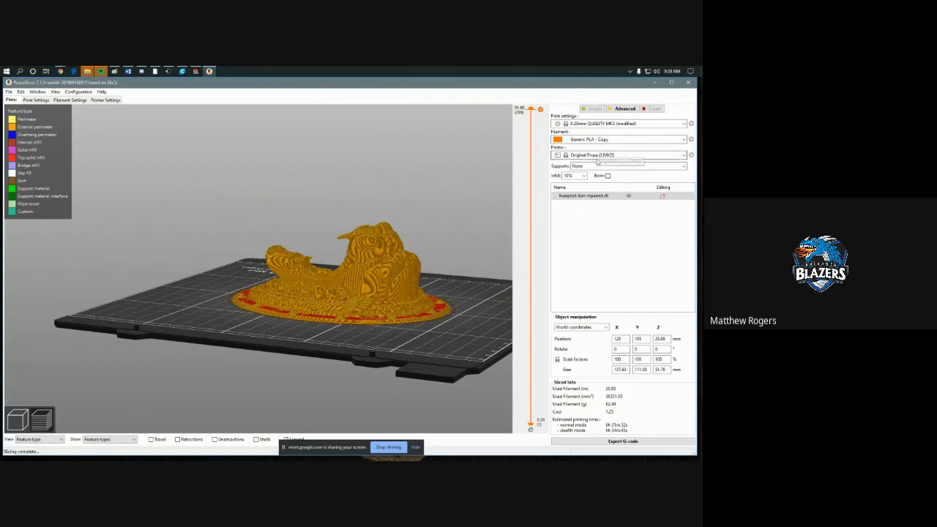
- Set supports to Everywhere with the suggested bridging perimeter detection enabled, and reslice the lion
click(597, 166)
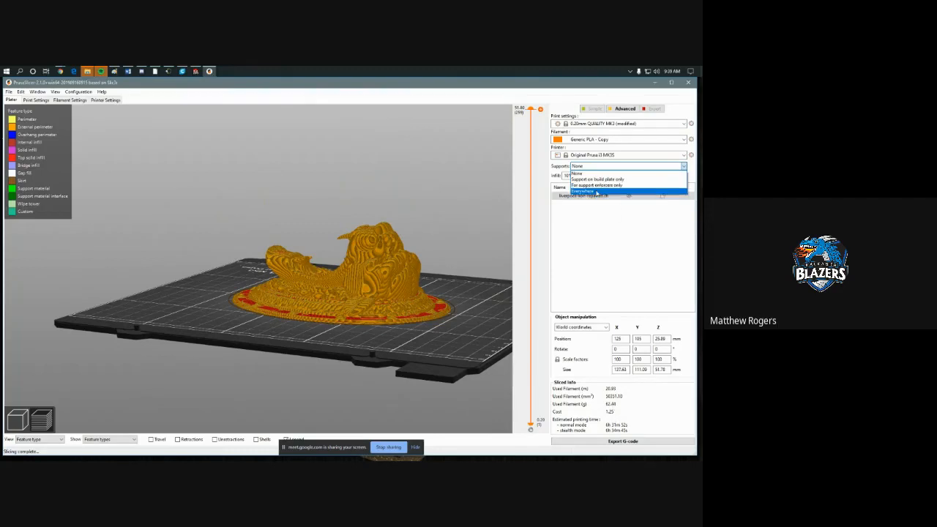
click(597, 191)
click(339, 277)
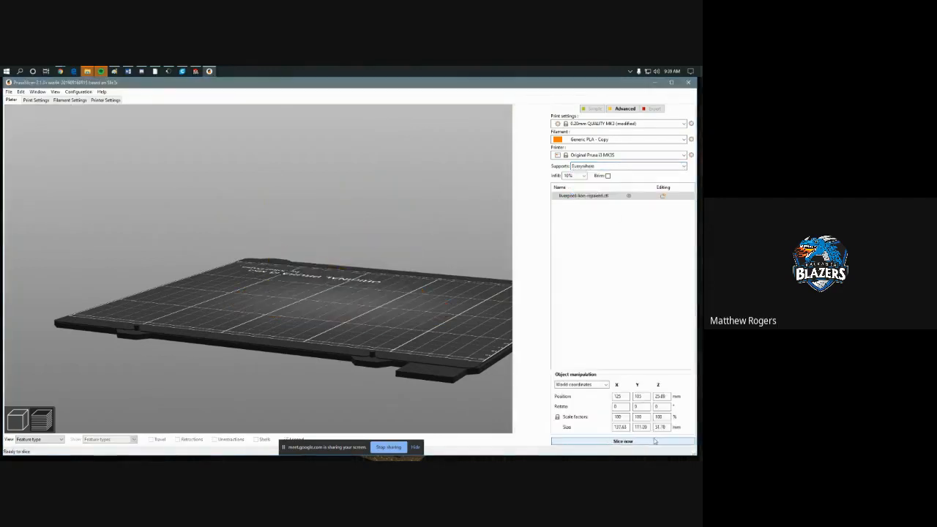
click(652, 442)
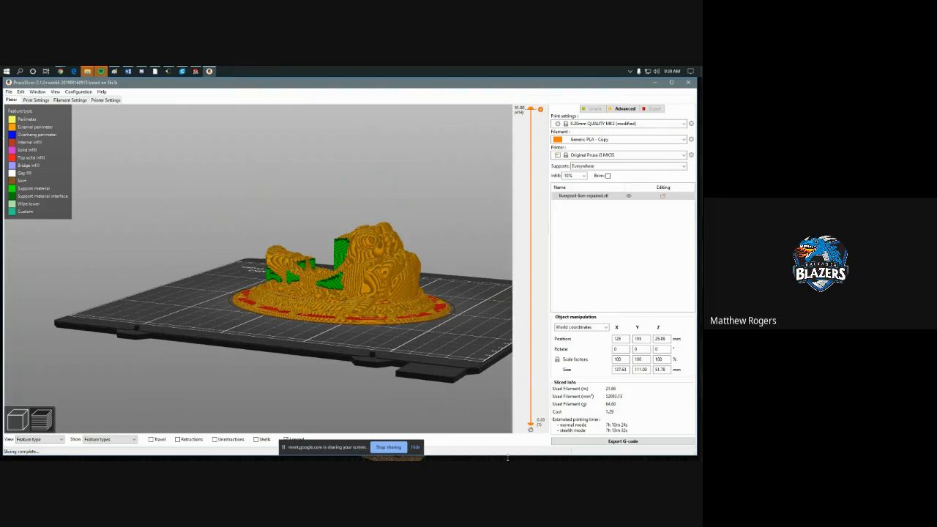
- Uncover the preview display options, show the travel moves and retractions on the sliced lion, and hide both again
click(415, 447)
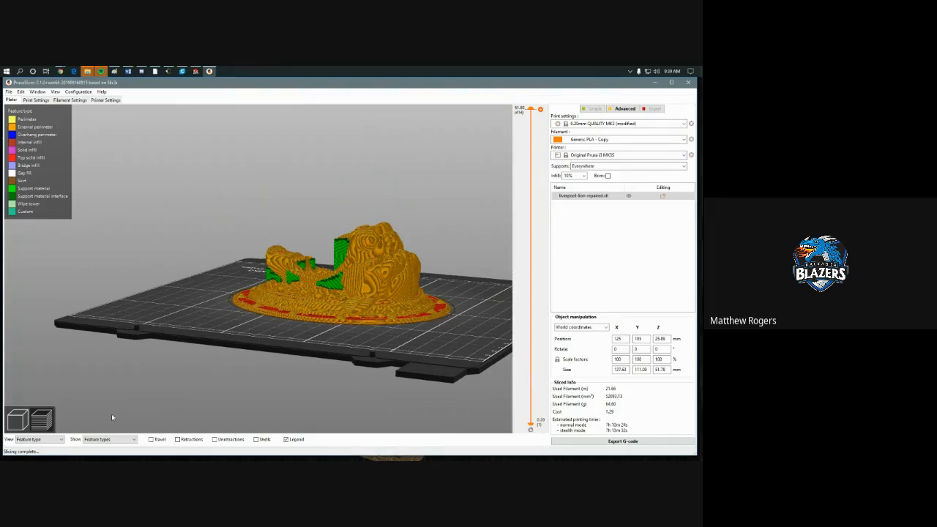
click(151, 439)
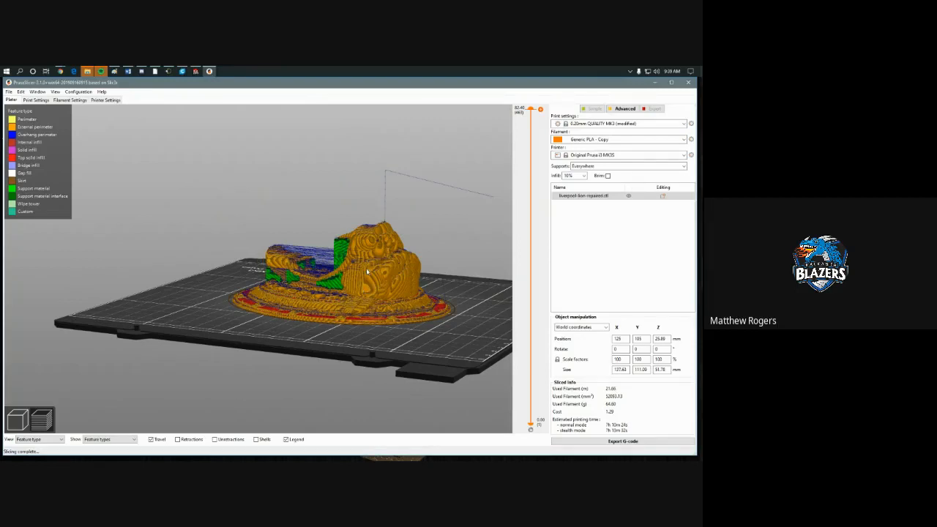
click(177, 440)
click(151, 440)
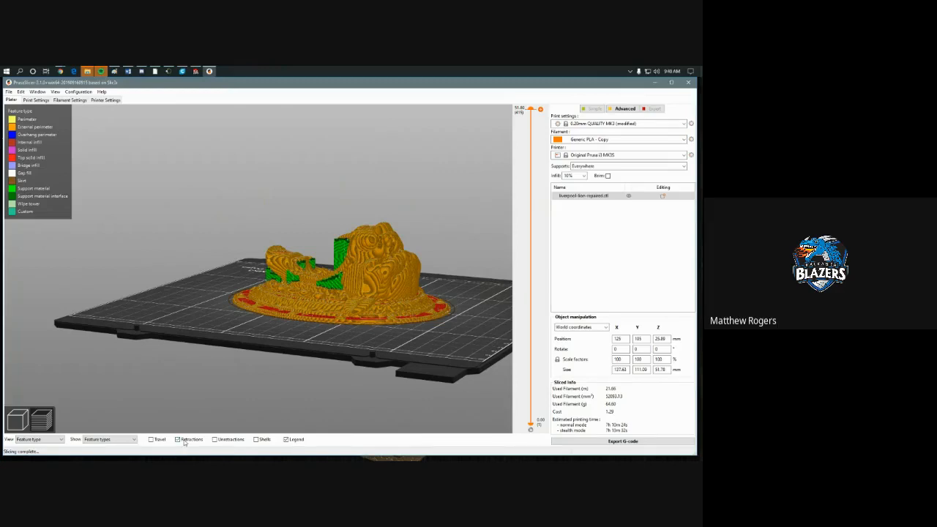
click(184, 440)
- Show the lion's shells with the visible layers lowered to about 12.7 mm, then hide the shells and restore the full height
click(267, 439)
drag(531, 110, 531, 361)
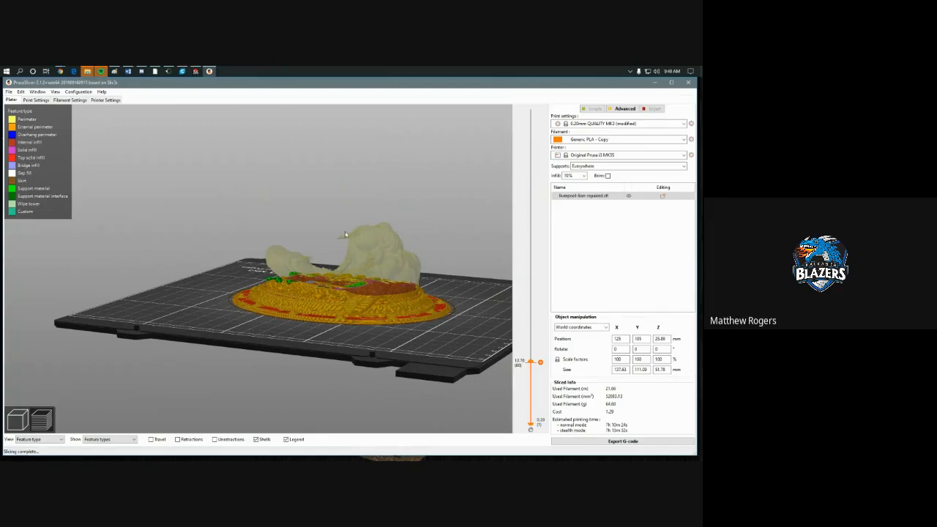
click(256, 439)
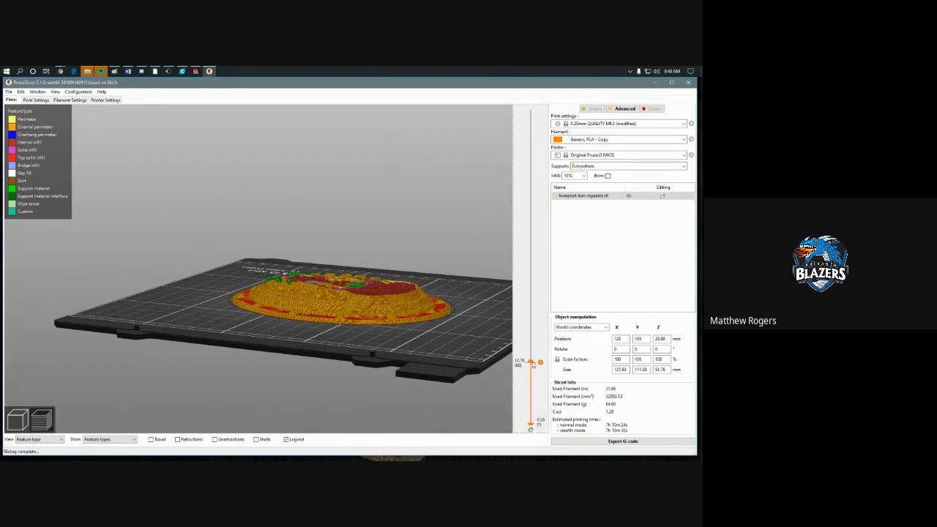
drag(530, 362, 542, 70)
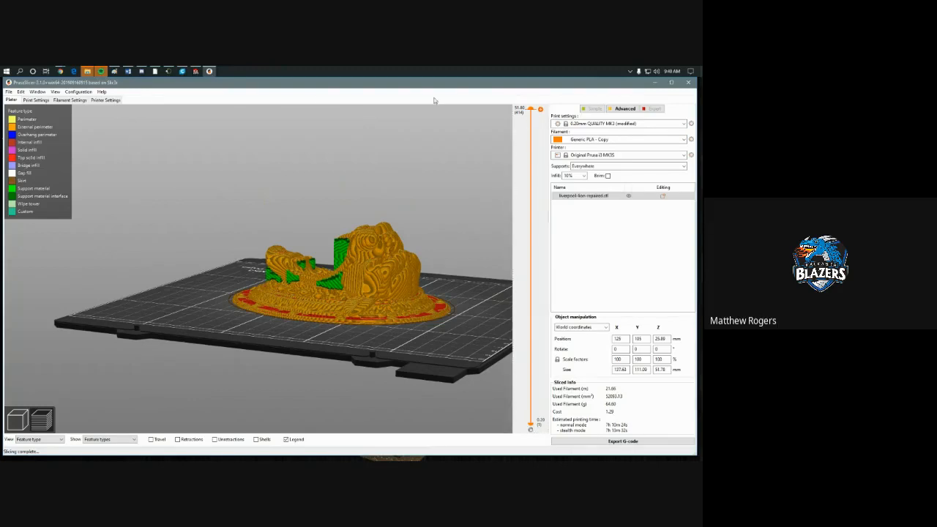
- Look through the print settings categories, including support material, multiple extruders, notes and speed, and return to the infill options
click(40, 101)
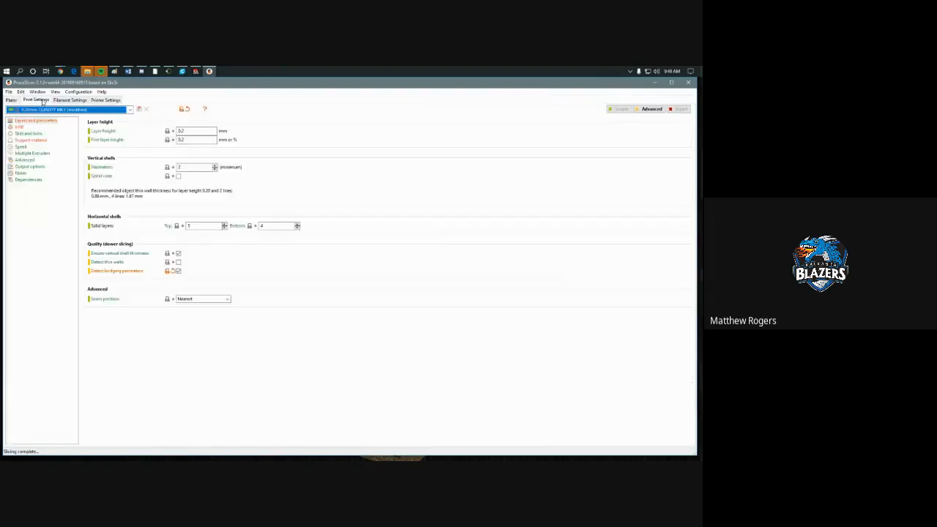
click(25, 128)
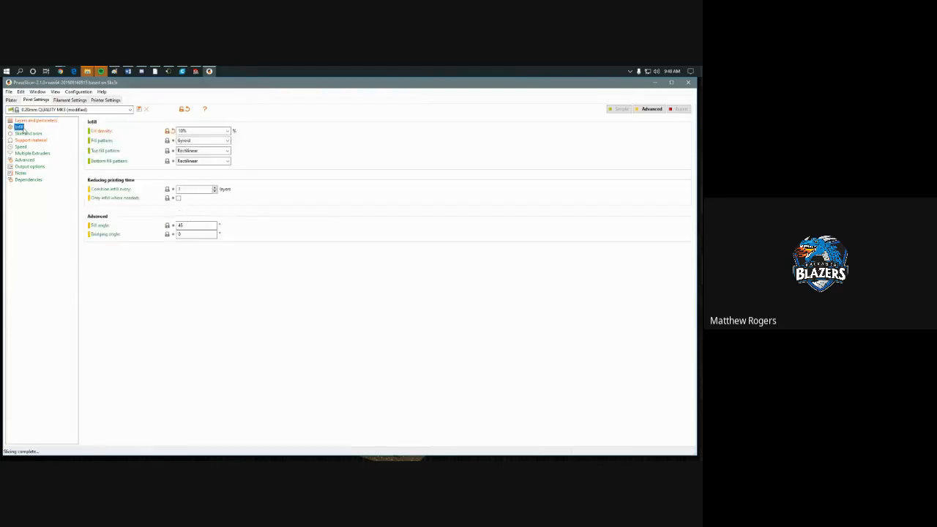
click(26, 133)
click(31, 139)
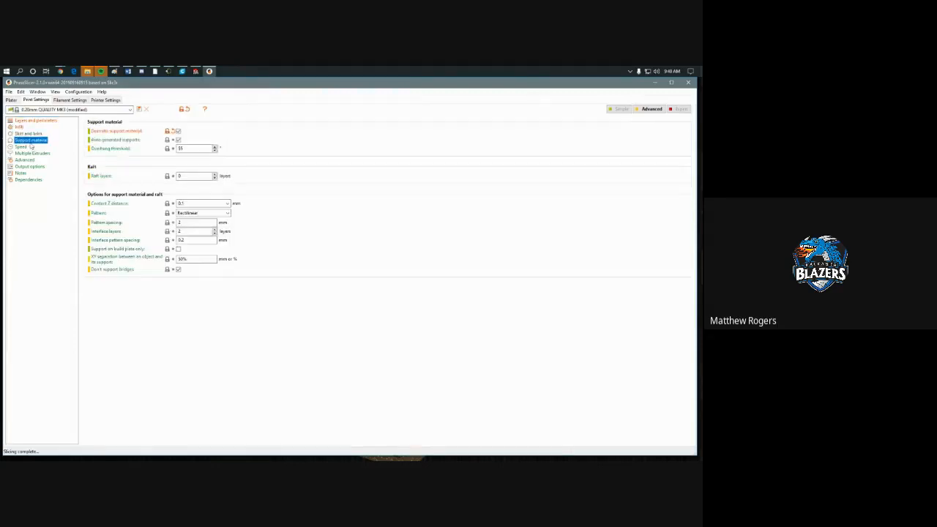
click(32, 153)
click(25, 160)
click(31, 180)
click(21, 173)
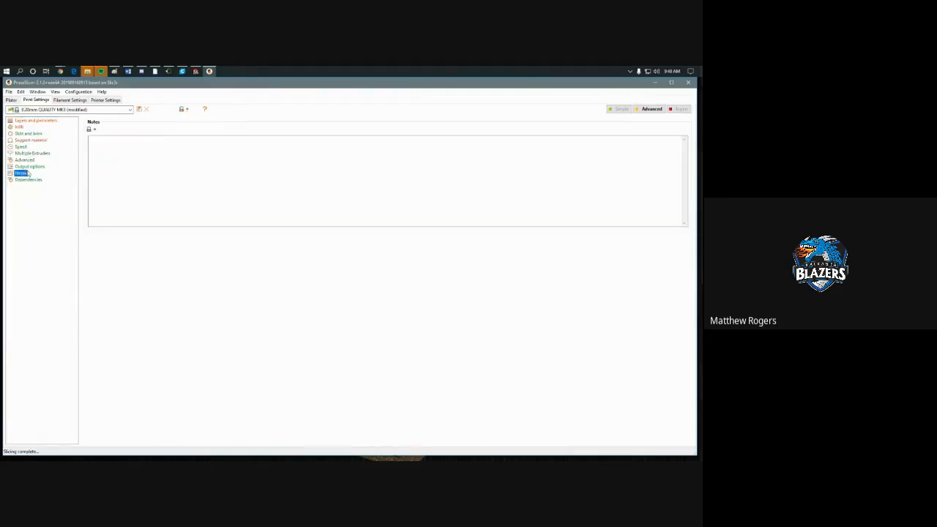
click(28, 166)
click(25, 159)
click(30, 153)
click(20, 146)
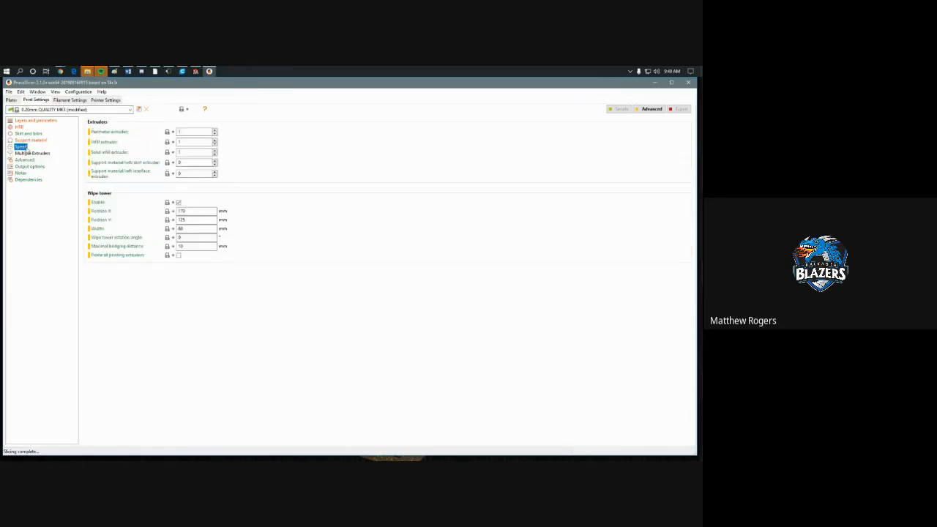
click(30, 140)
click(29, 134)
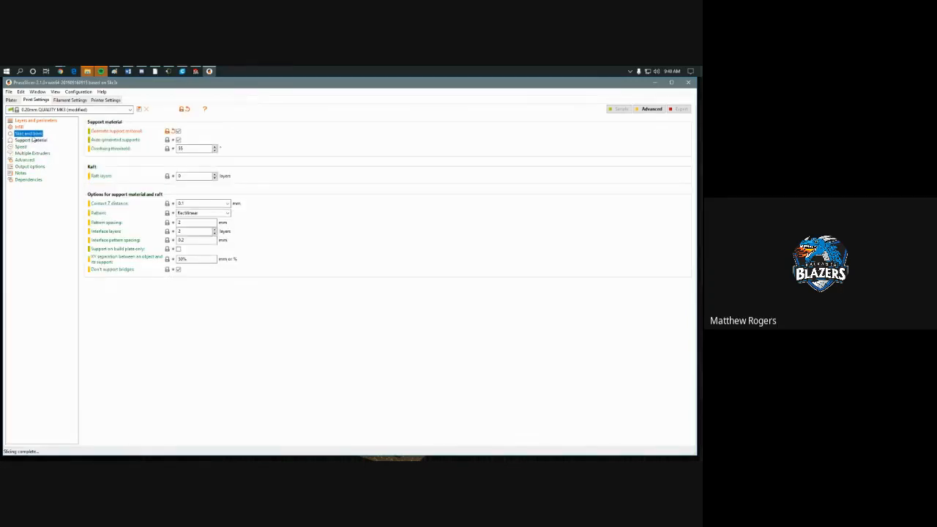
click(19, 127)
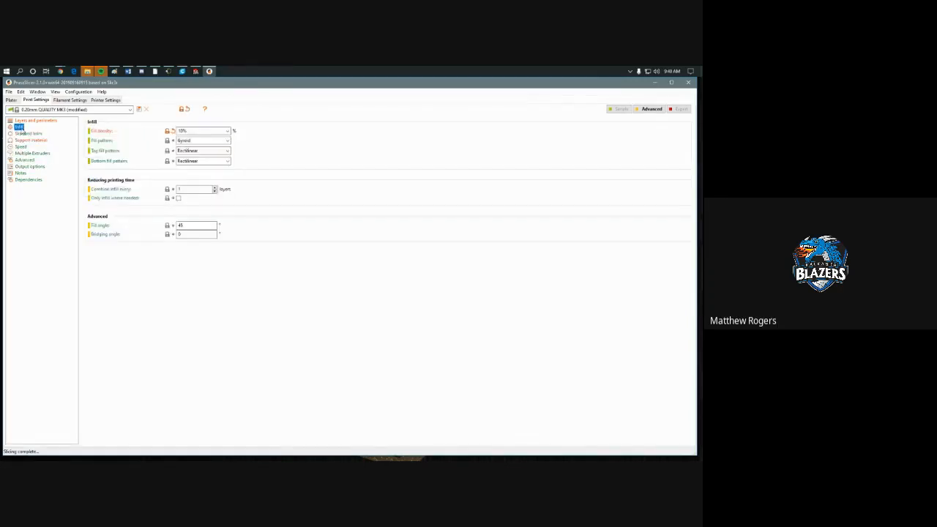
- Set the infill's fill pattern to Triangles
click(197, 141)
click(197, 142)
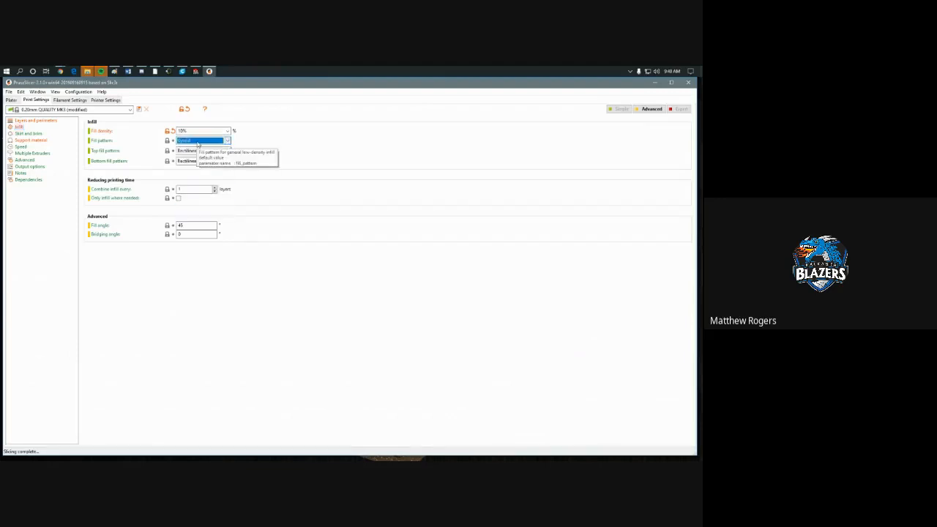
click(198, 143)
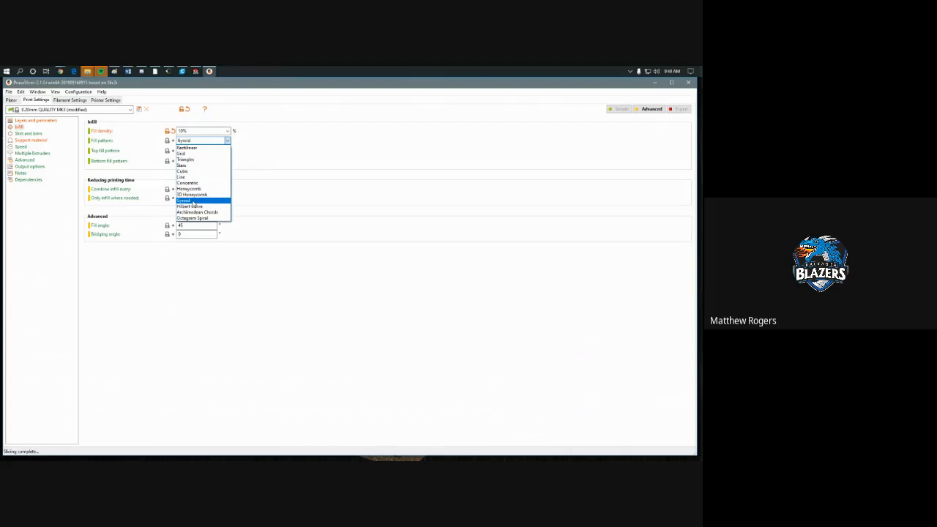
click(203, 160)
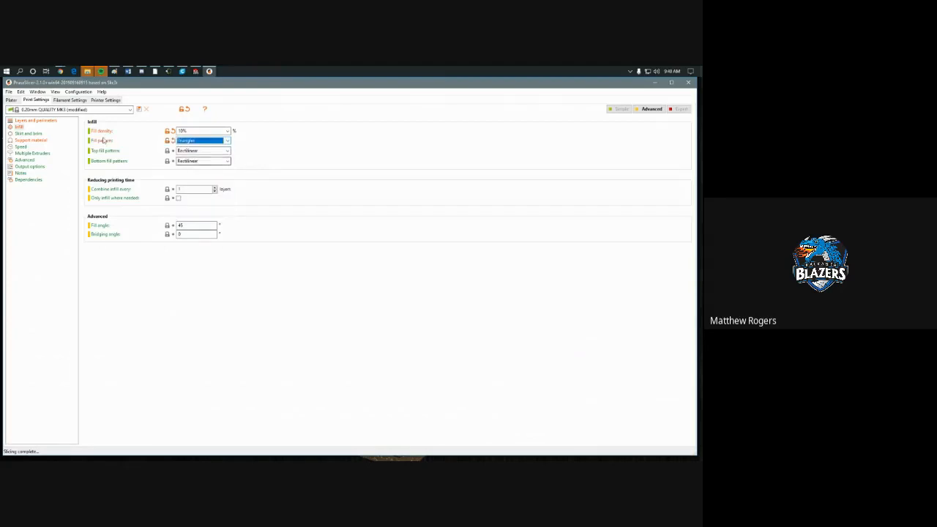
click(35, 123)
- Reslice the lion and lower the visible layers to about 3.4 mm to inspect the internal infill
click(11, 99)
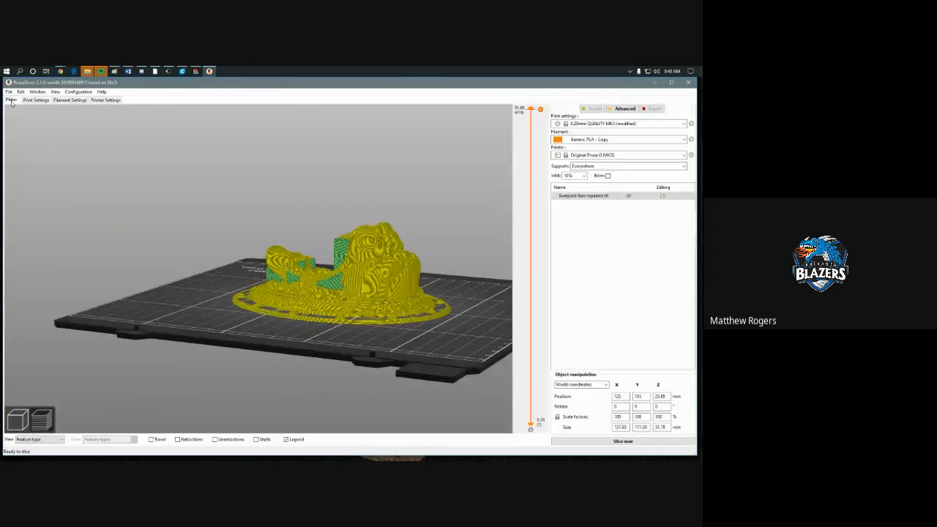
click(612, 441)
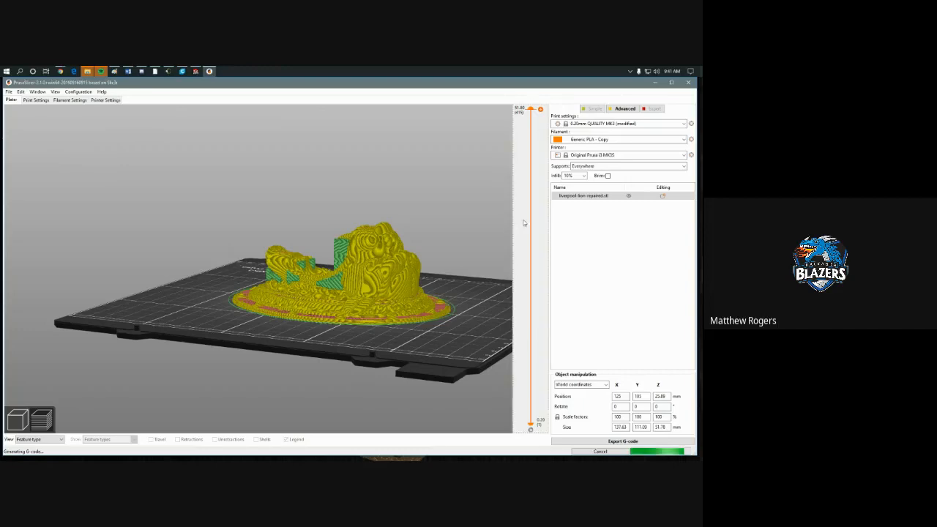
drag(448, 266, 449, 303)
drag(531, 111, 531, 412)
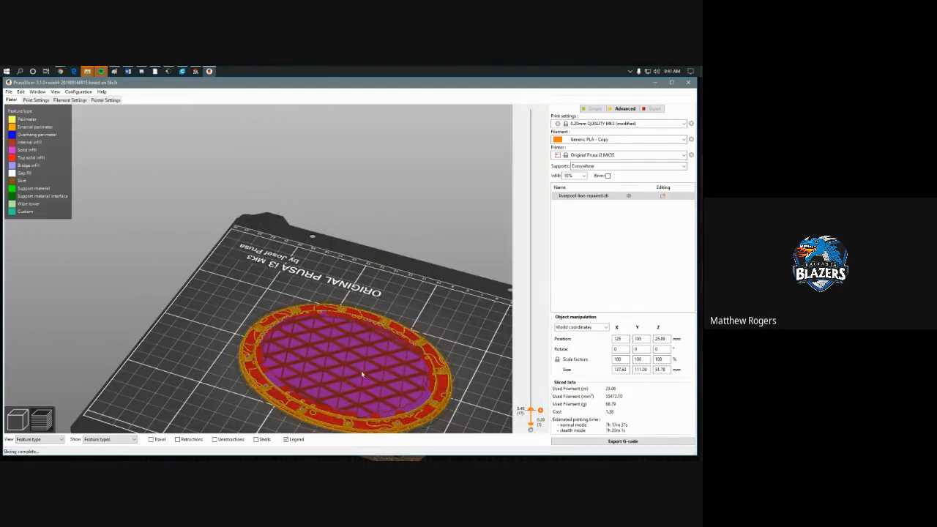
- Set the infill's fill pattern to Grid and reslice the lion
click(37, 100)
click(14, 100)
click(36, 101)
click(19, 126)
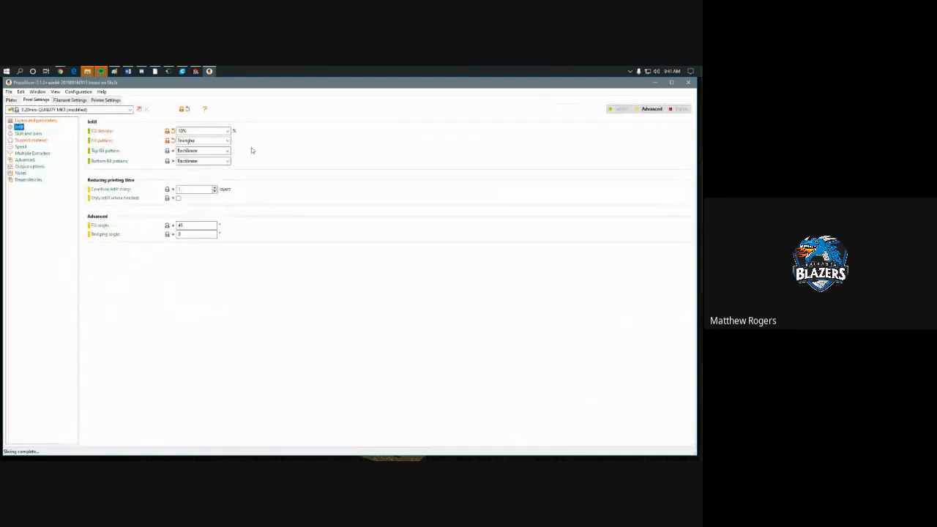
click(227, 140)
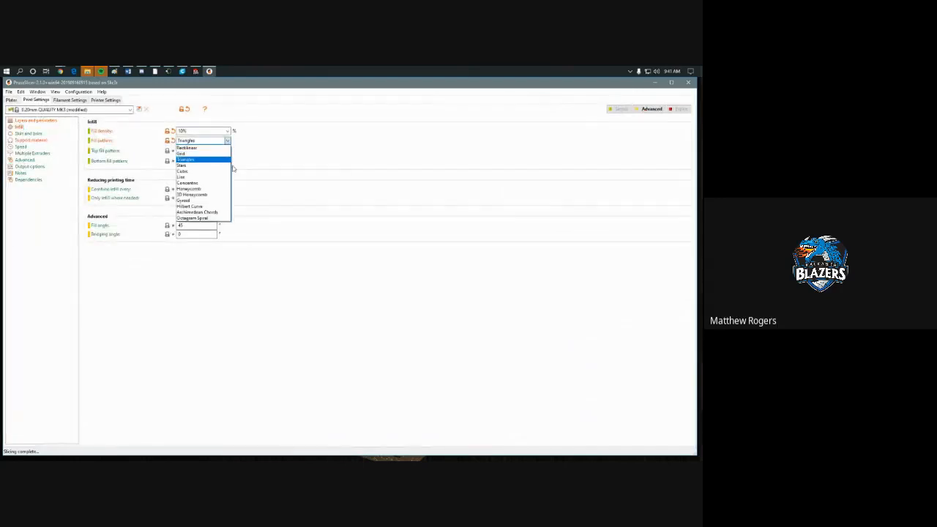
click(218, 155)
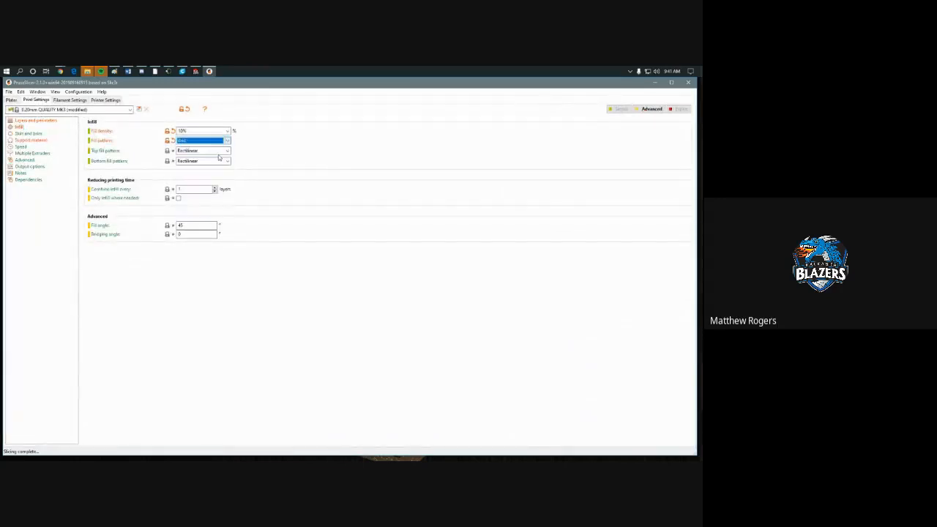
click(11, 101)
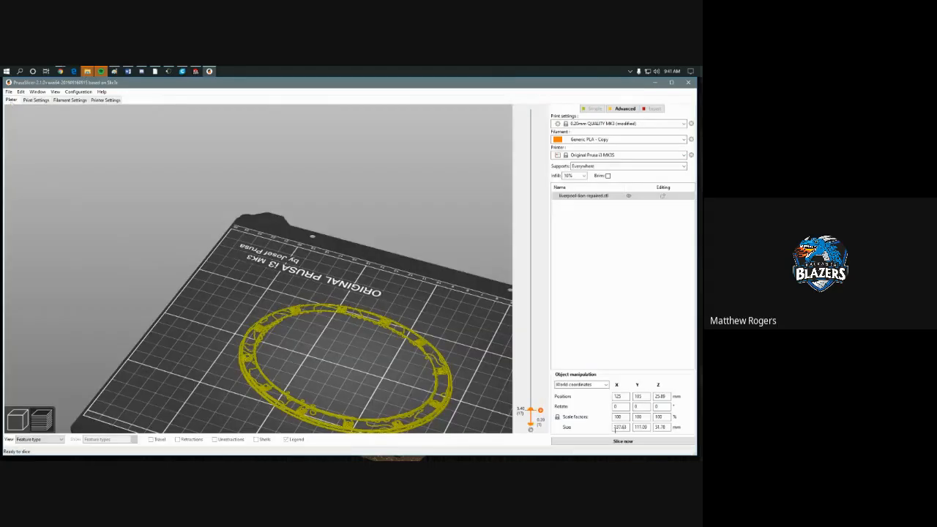
click(612, 443)
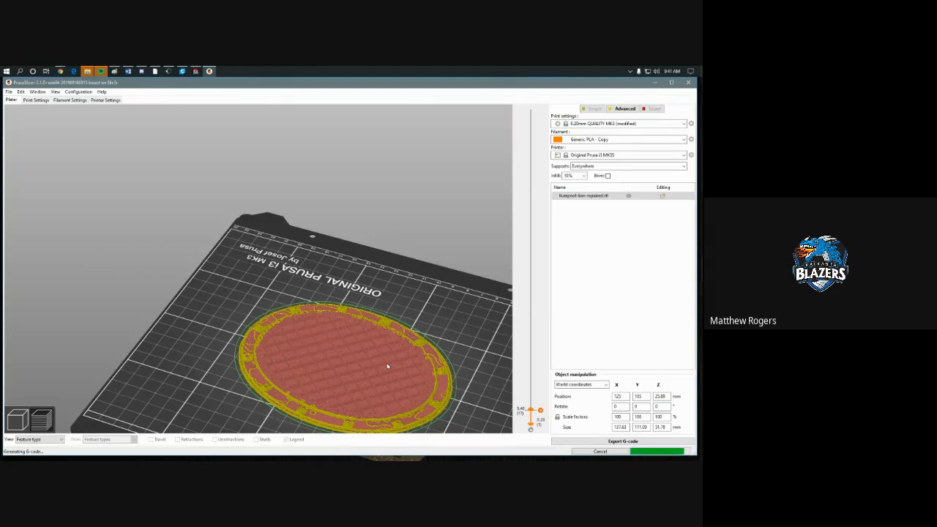
- Set the filament's cost to 17 money/kg and check its color choices, keeping the orange
click(34, 99)
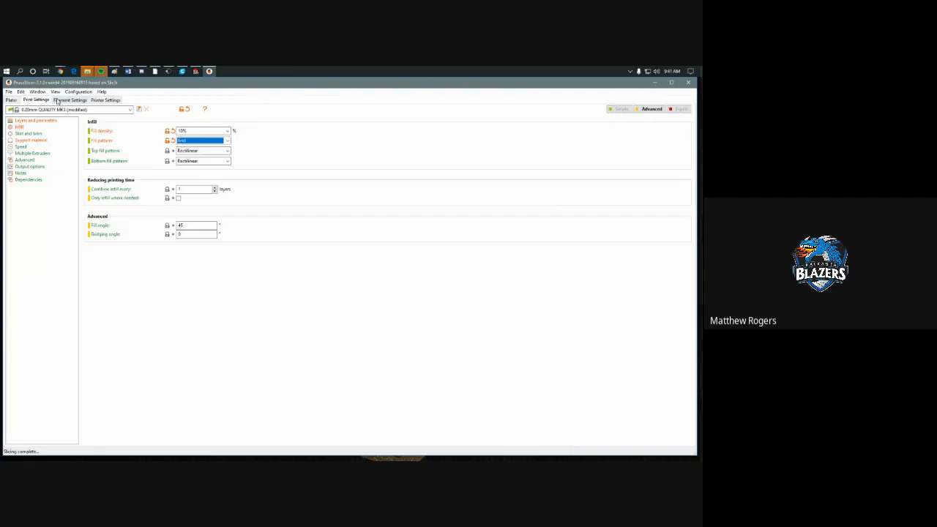
click(58, 101)
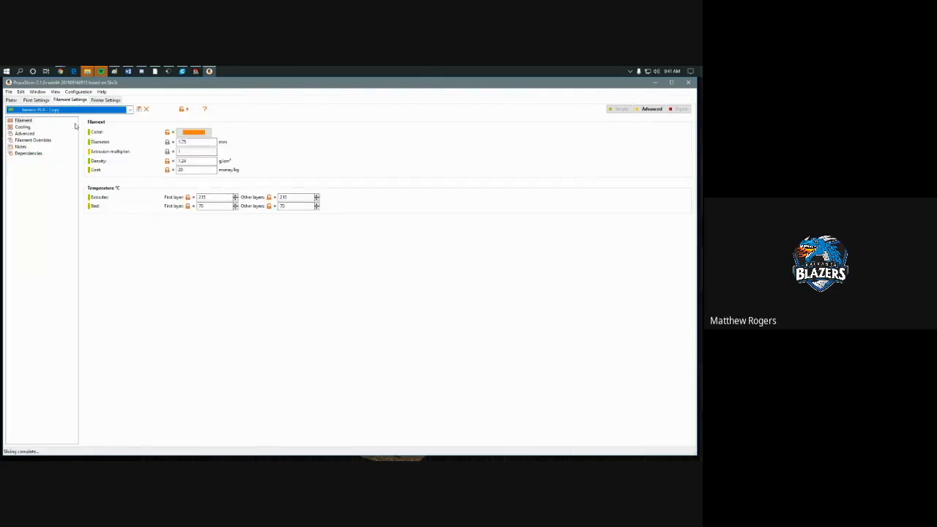
double_click(203, 206)
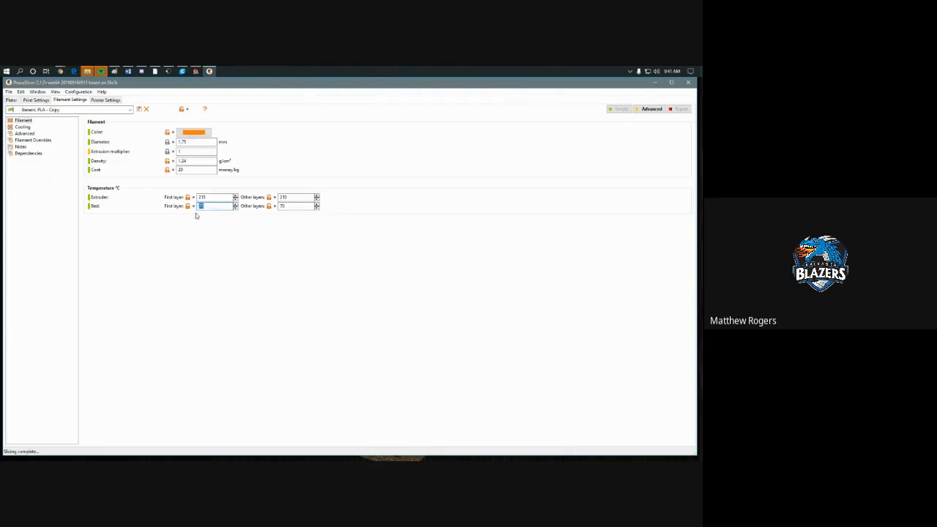
click(216, 208)
double_click(189, 170)
text(17)
click(194, 131)
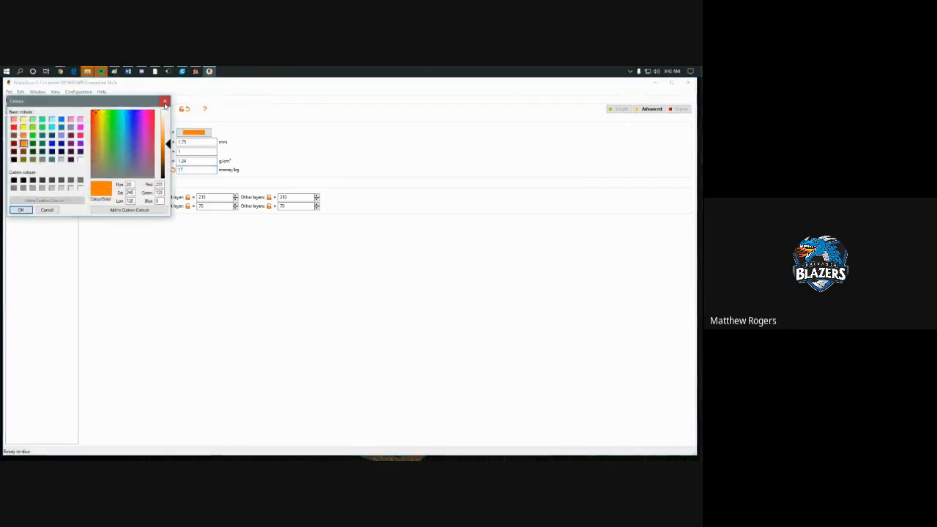
click(21, 209)
- Reslice the lion and restore the full range of visible layers in the preview
click(13, 101)
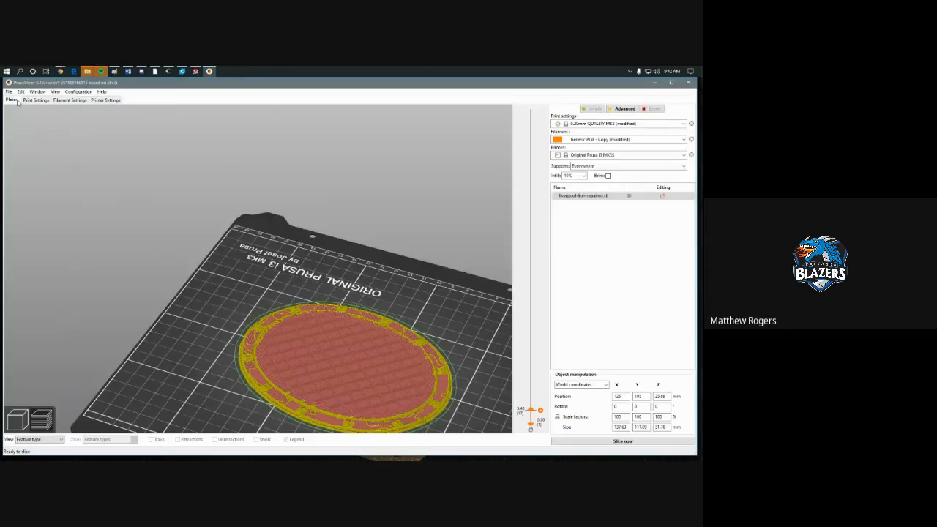
click(612, 441)
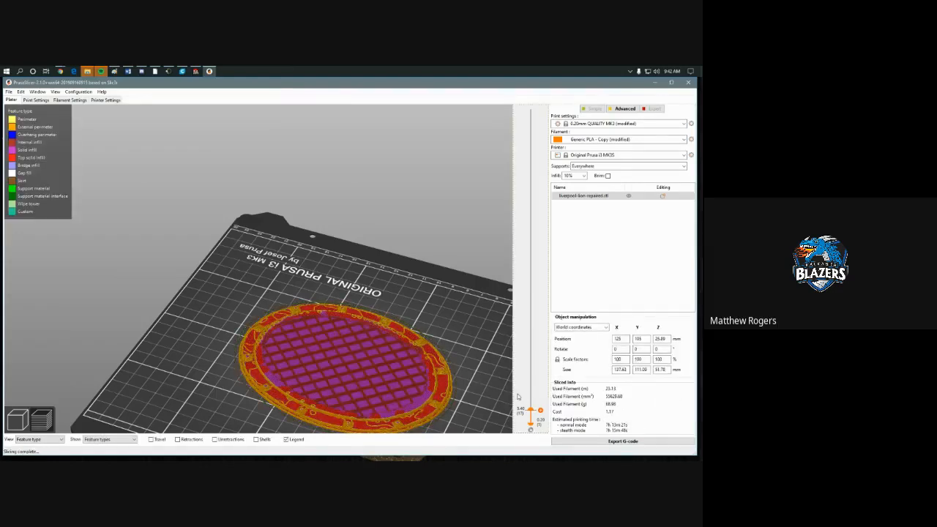
drag(531, 410, 532, 65)
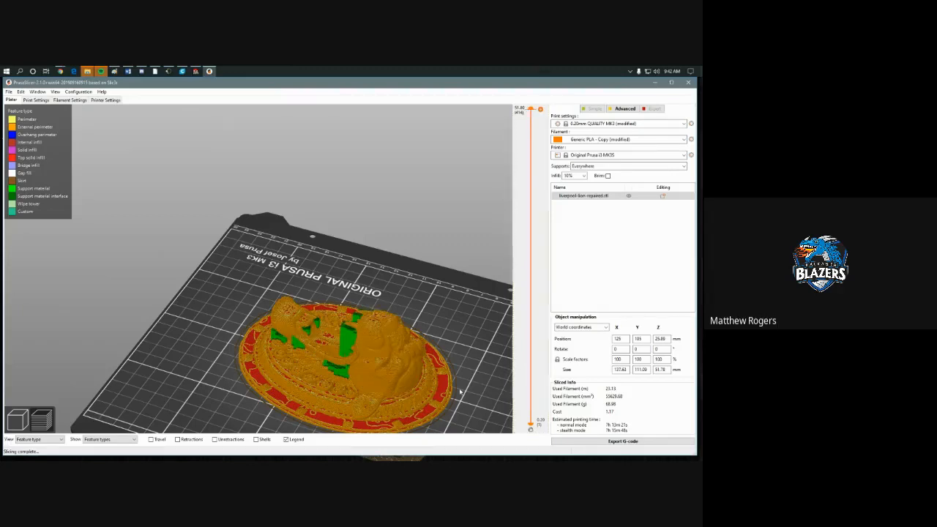
drag(460, 390, 448, 371)
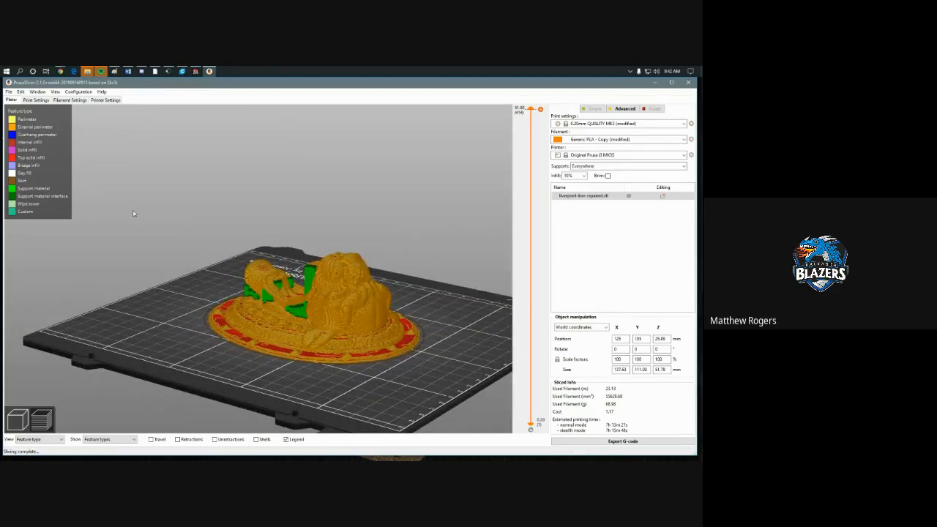
- Review the filament settings and the printer's Extruder 1 nozzle diameter, and return to the sliced lion
click(69, 100)
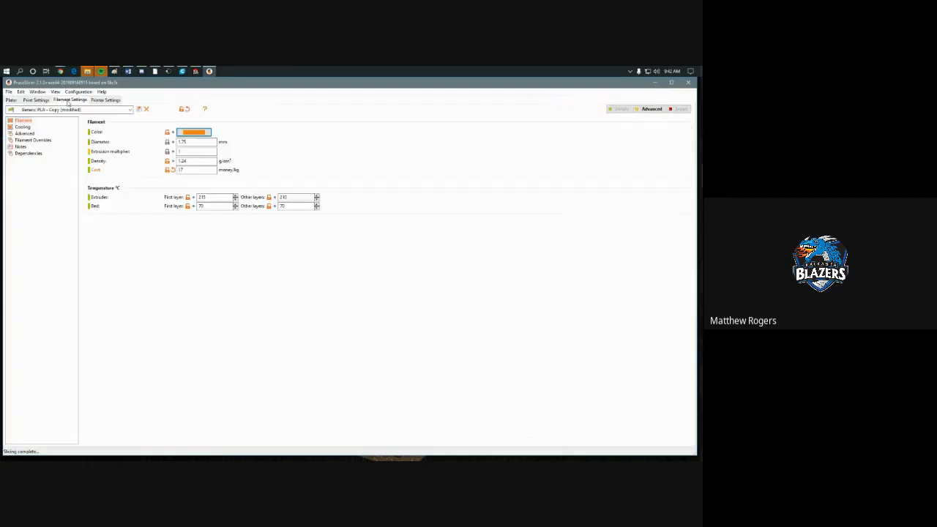
click(100, 101)
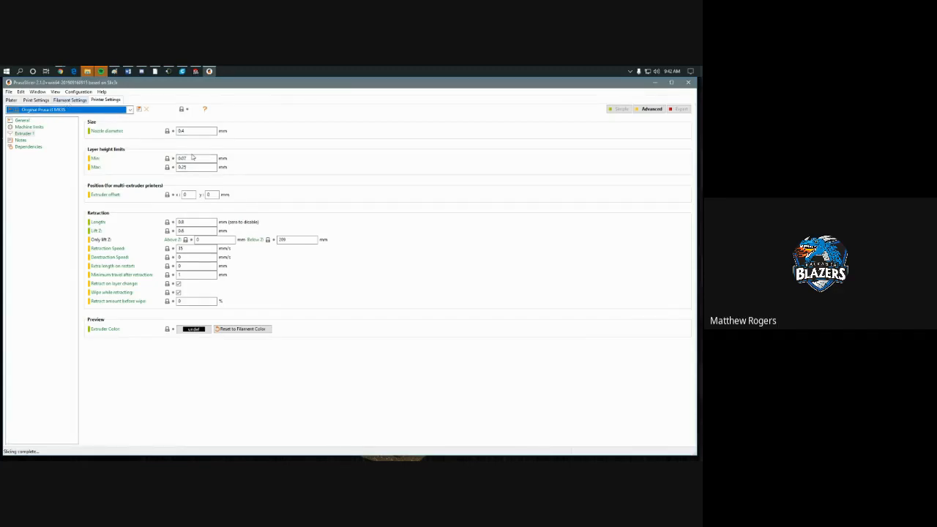
click(195, 131)
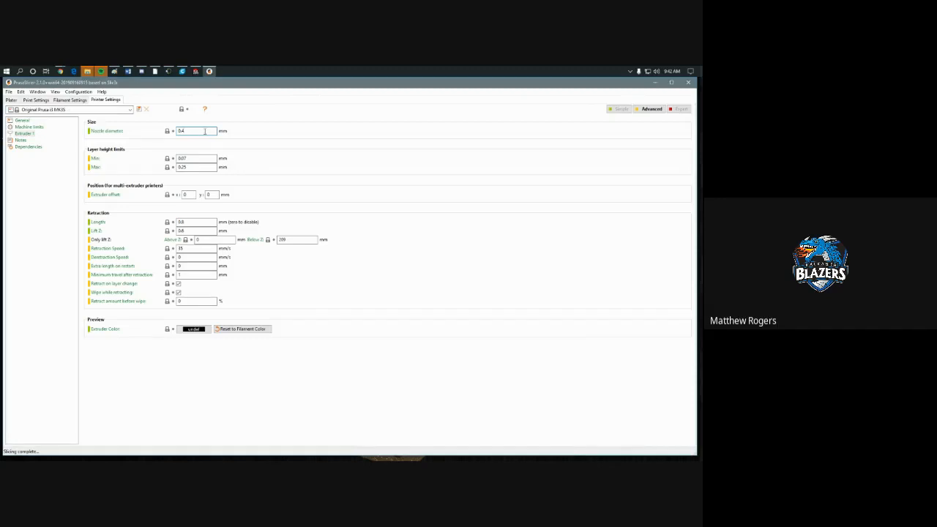
click(11, 100)
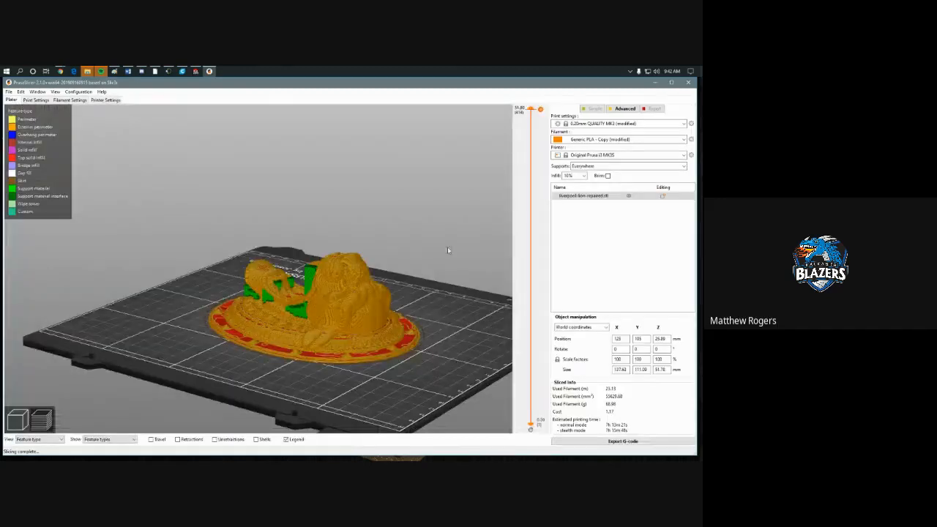